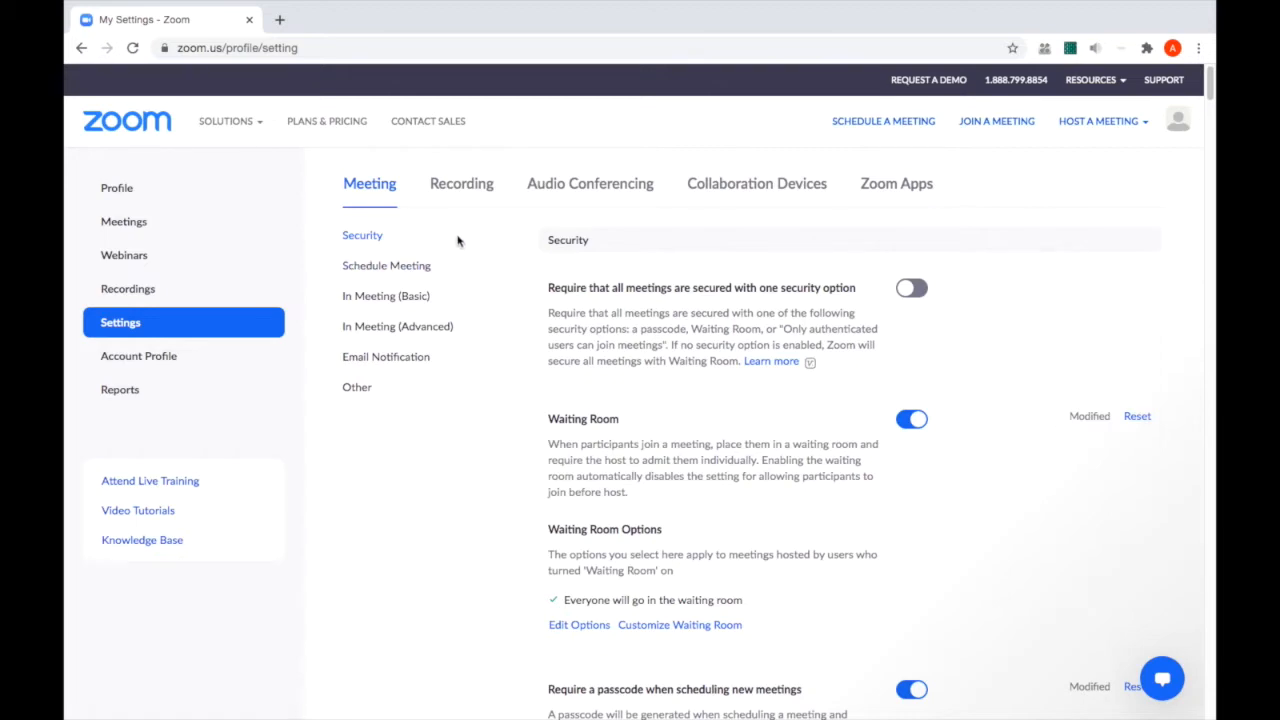
- Turn the Breakout room option in the In Meeting (Advanced) settings off and back on
click(432, 334)
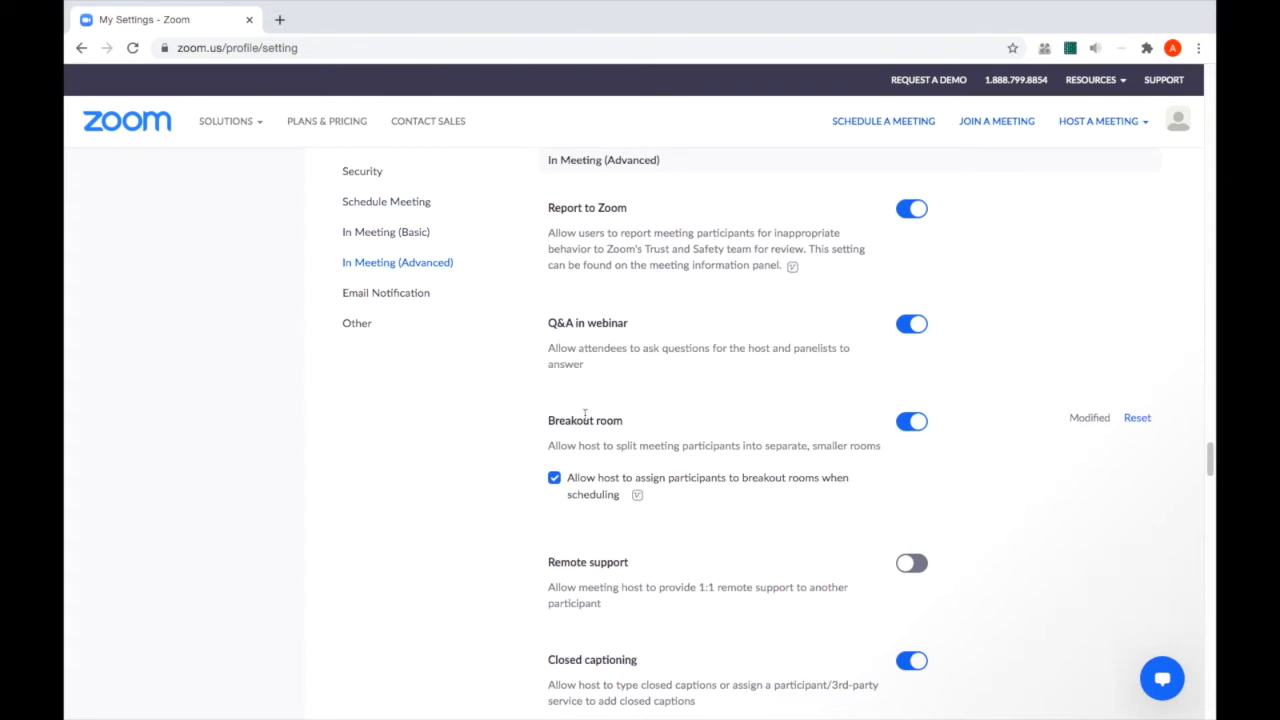
click(911, 423)
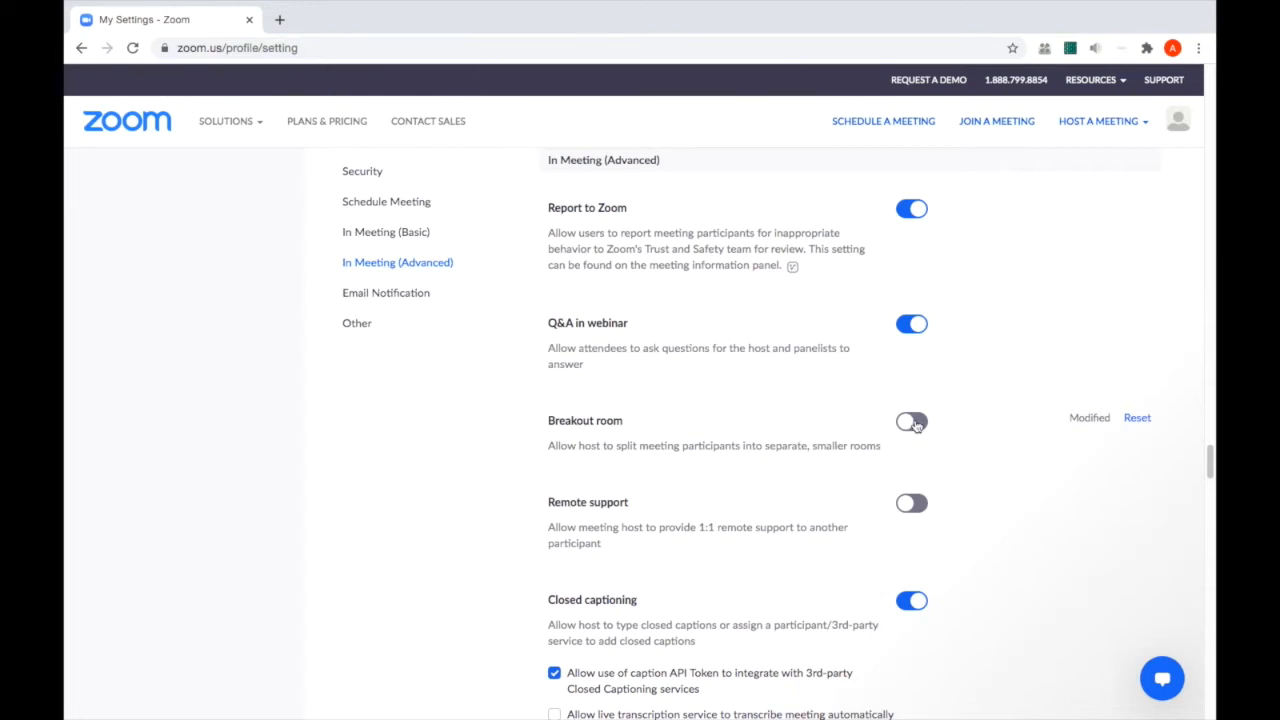
click(914, 424)
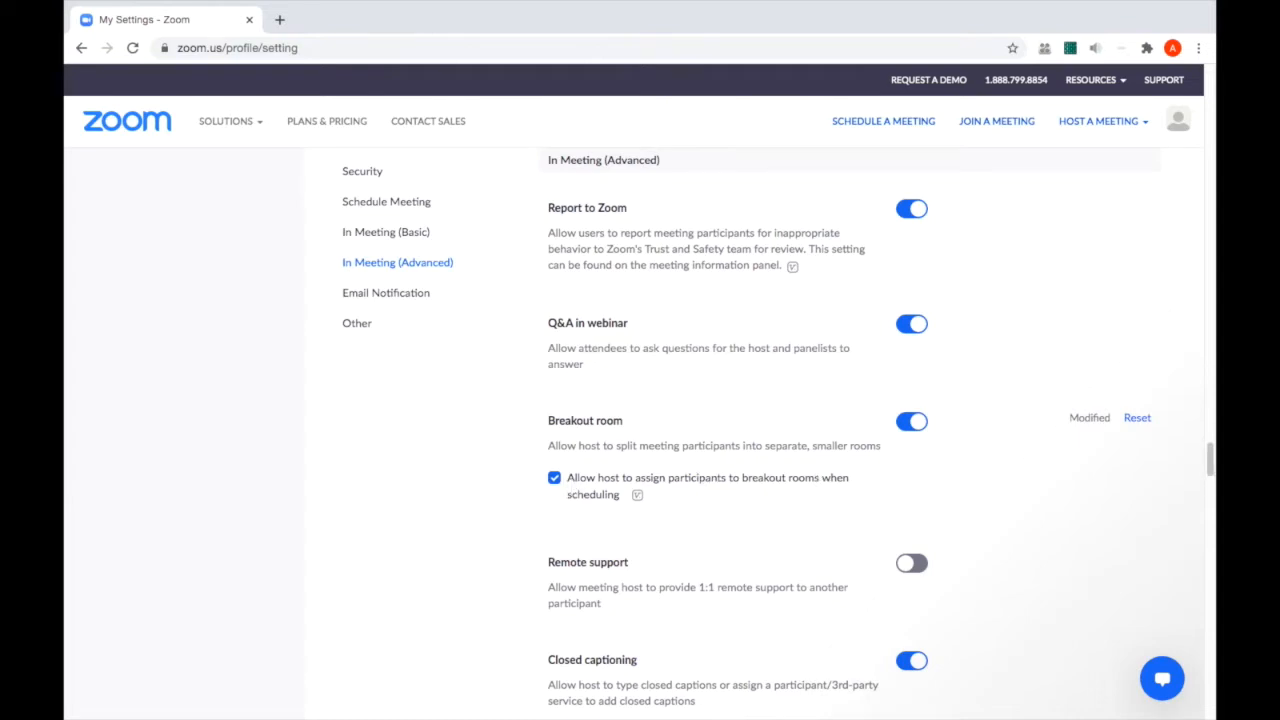
- Start scheduling a new meeting and enable Breakout Room pre-assign in its meeting options
drag(1210, 458, 1206, 88)
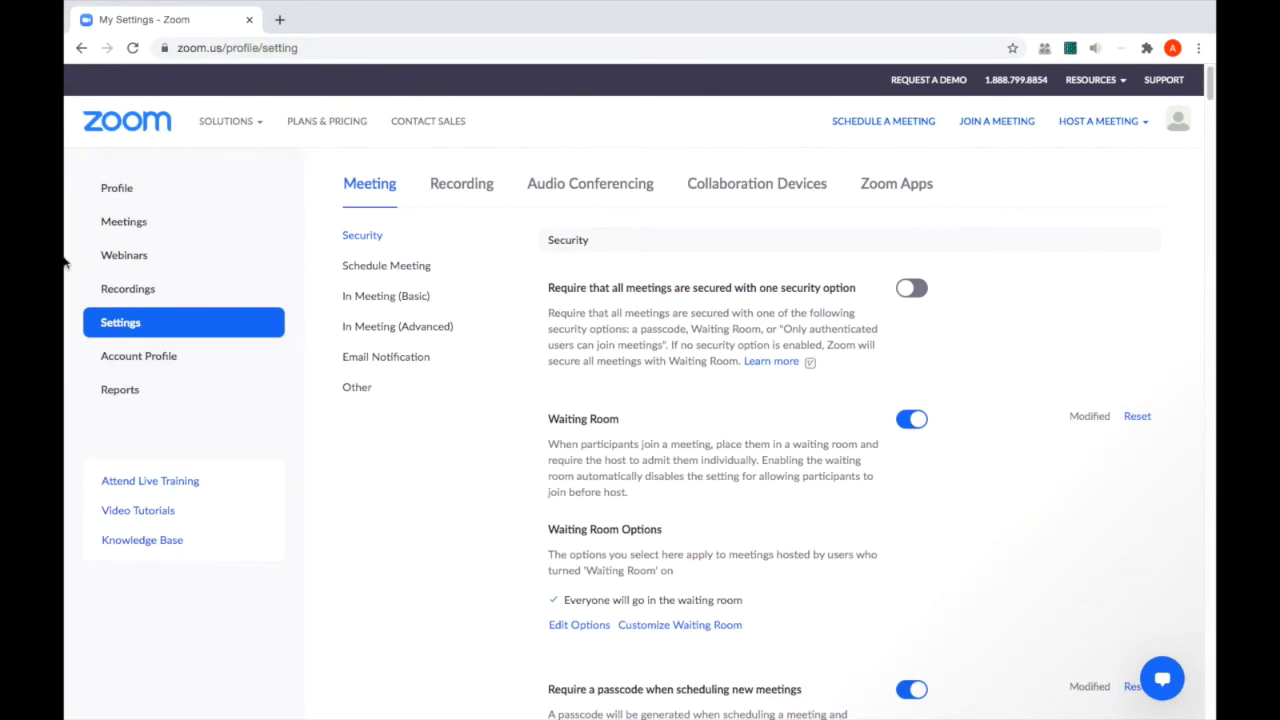
click(146, 231)
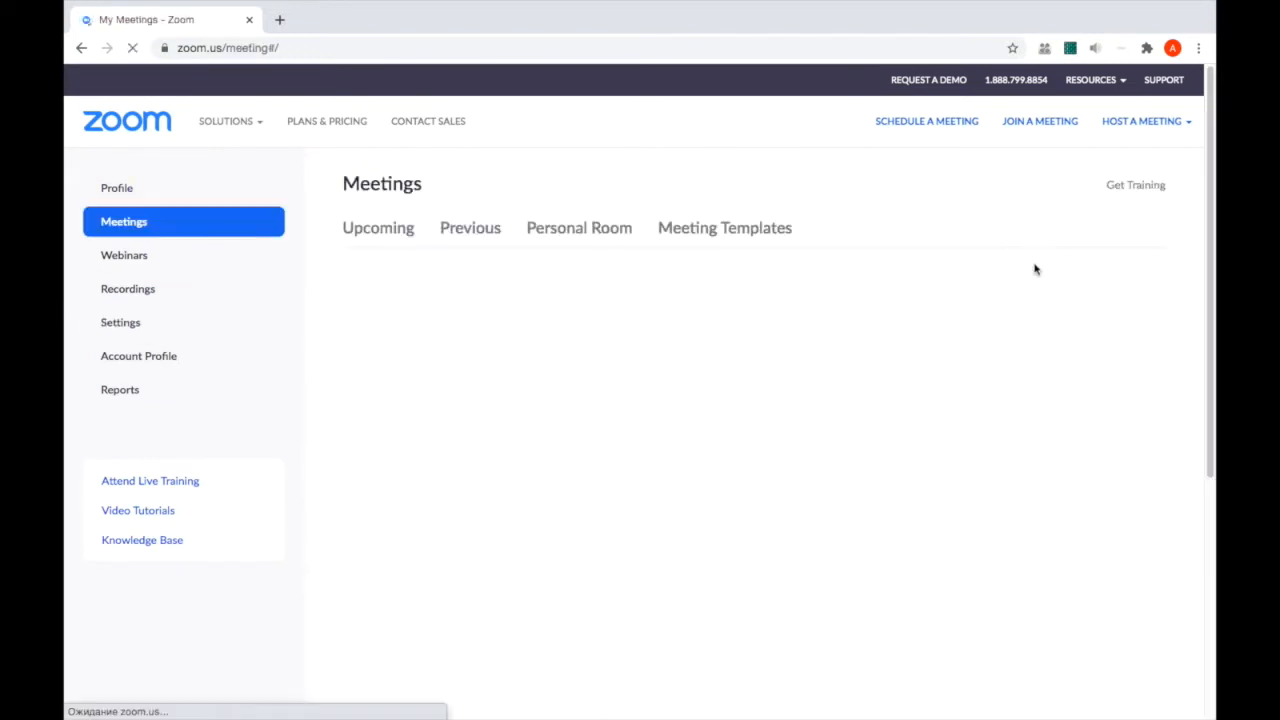
click(1118, 279)
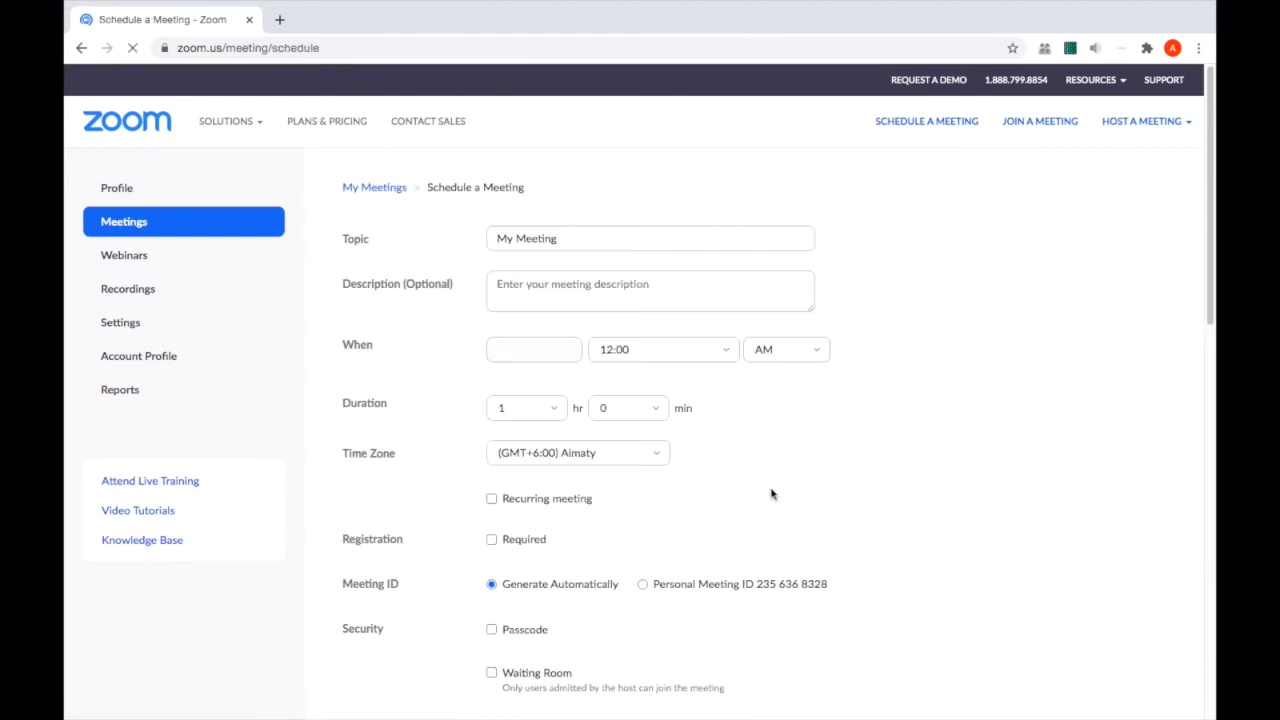
scroll(771, 491, down, 15)
scroll(771, 491, down, 6)
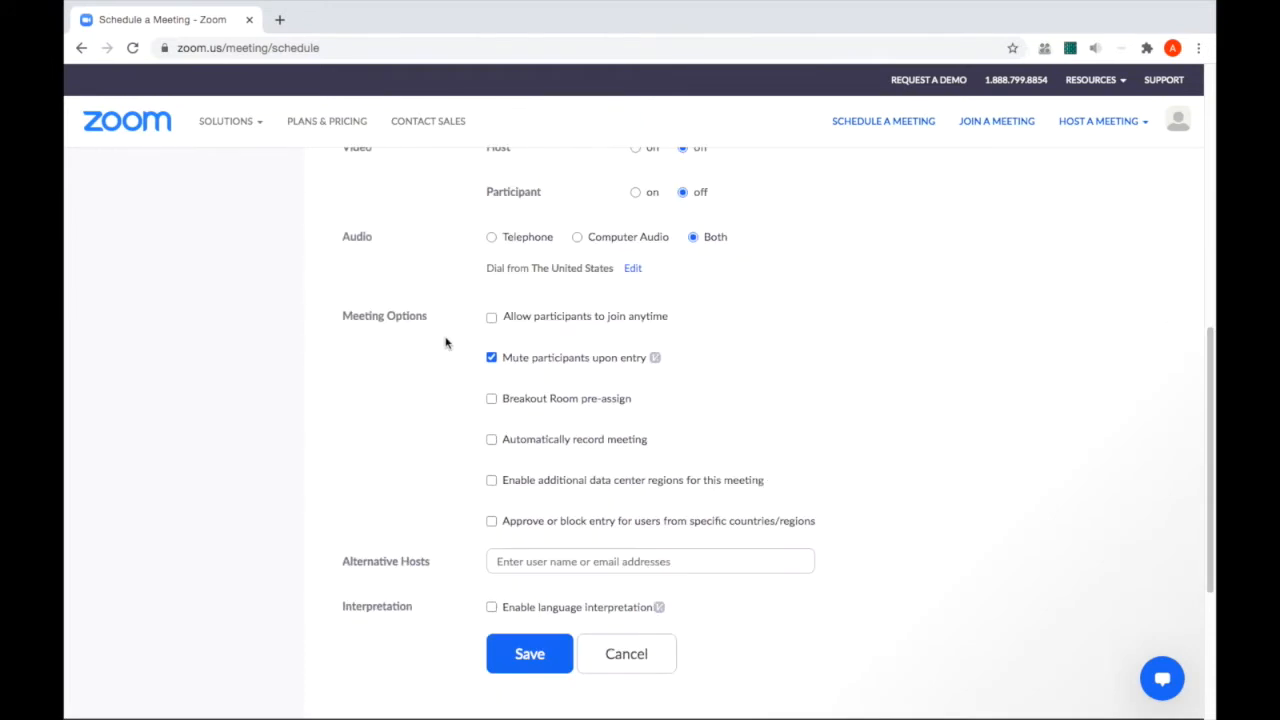
click(491, 399)
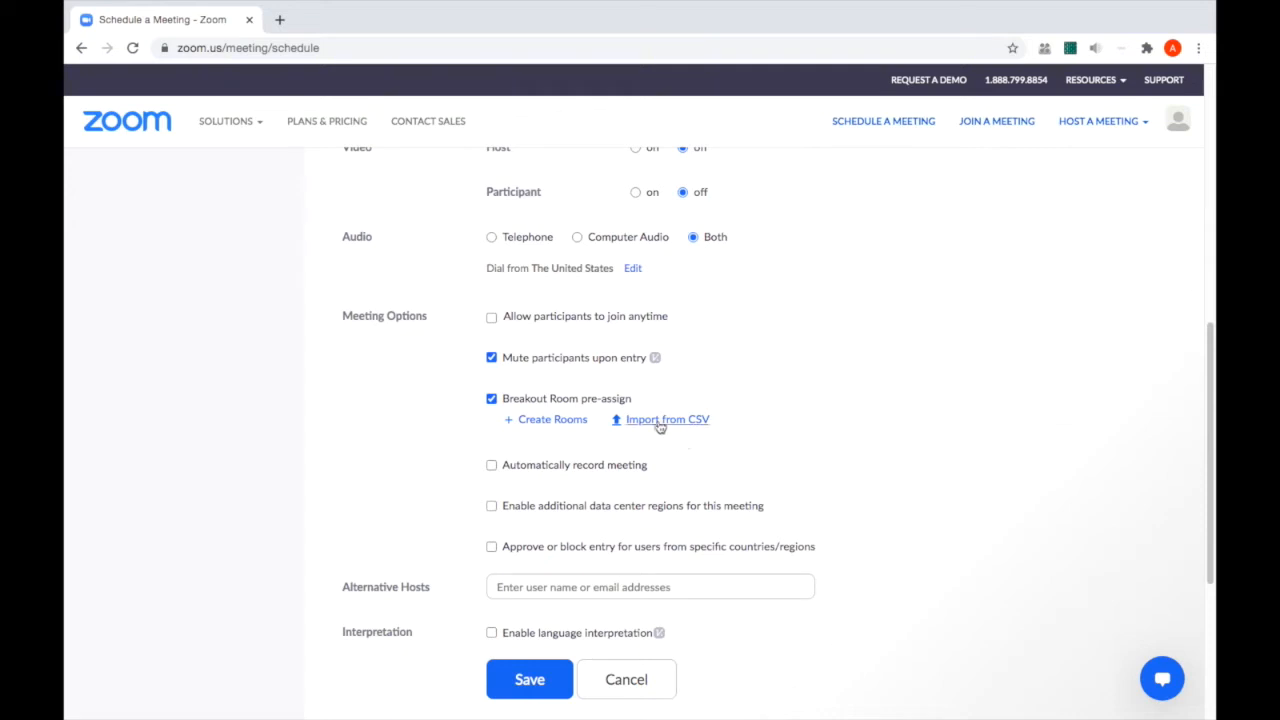
- Add three breakout rooms to the meeting's breakout room assignment and go to adding participants to the first room
click(556, 424)
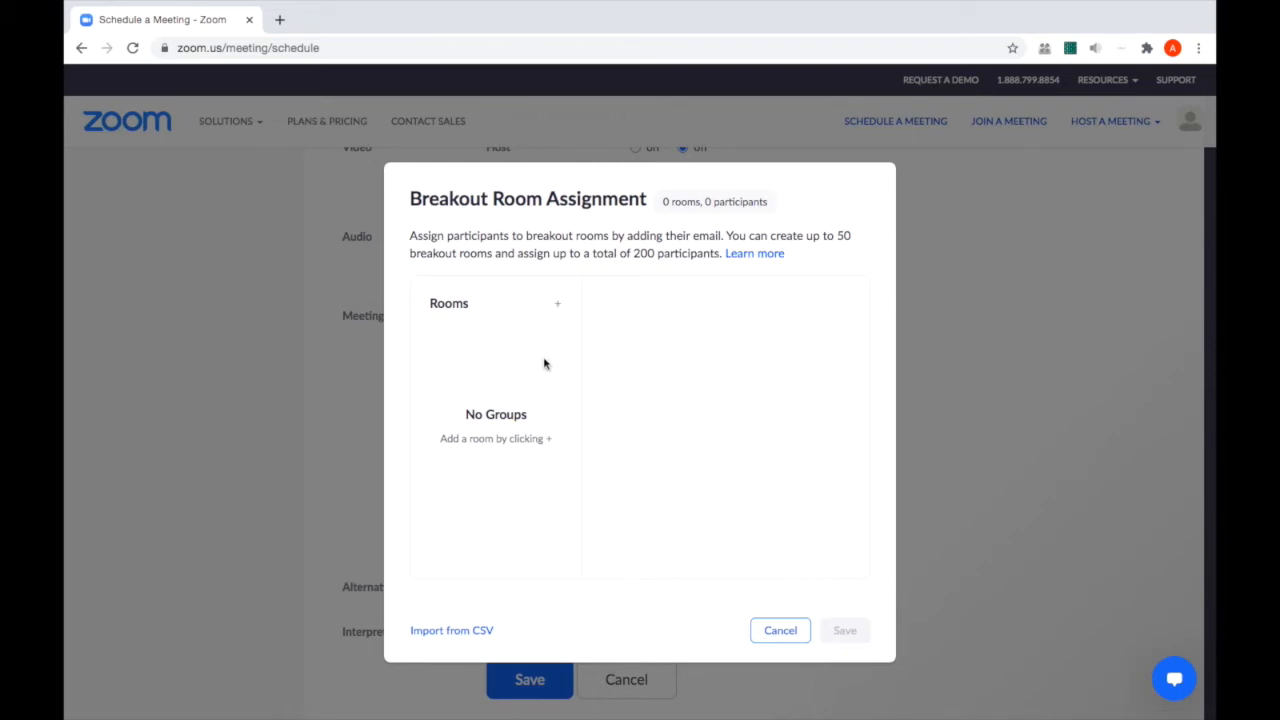
click(557, 307)
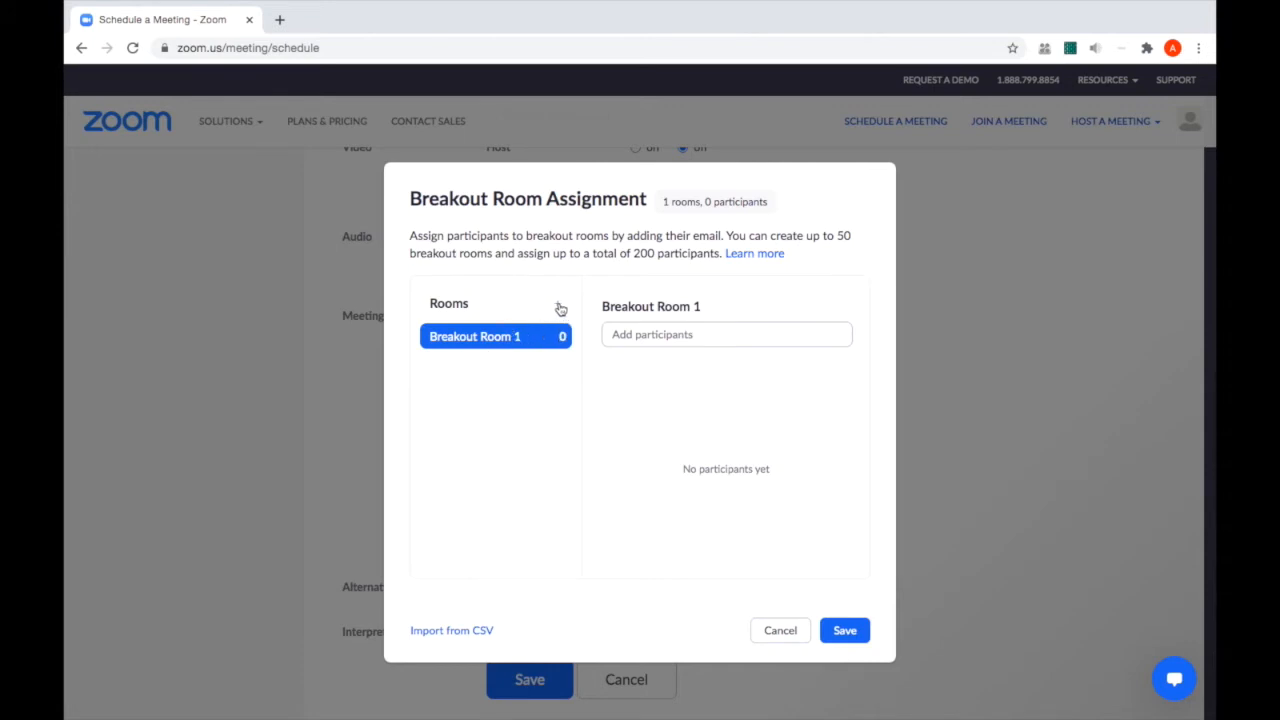
click(560, 309)
click(560, 309)
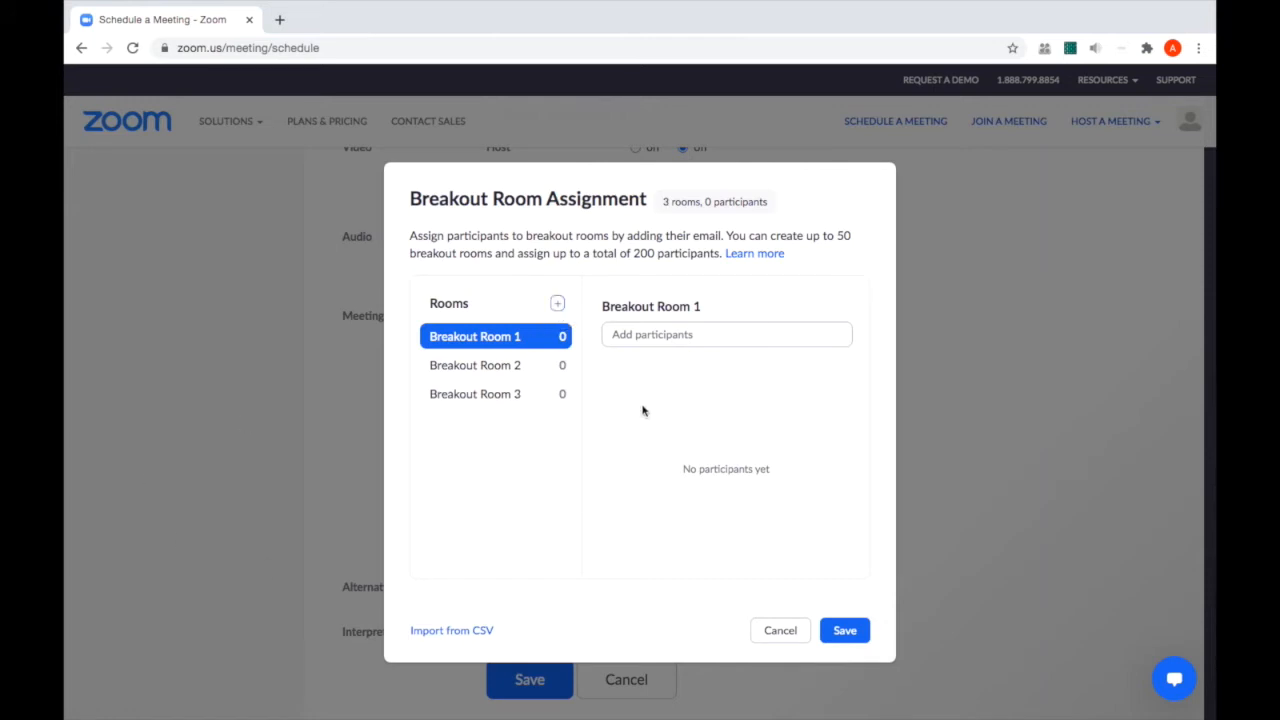
click(725, 326)
- Download the CSV template for importing rooms and participants, and view its format in Excel
click(453, 632)
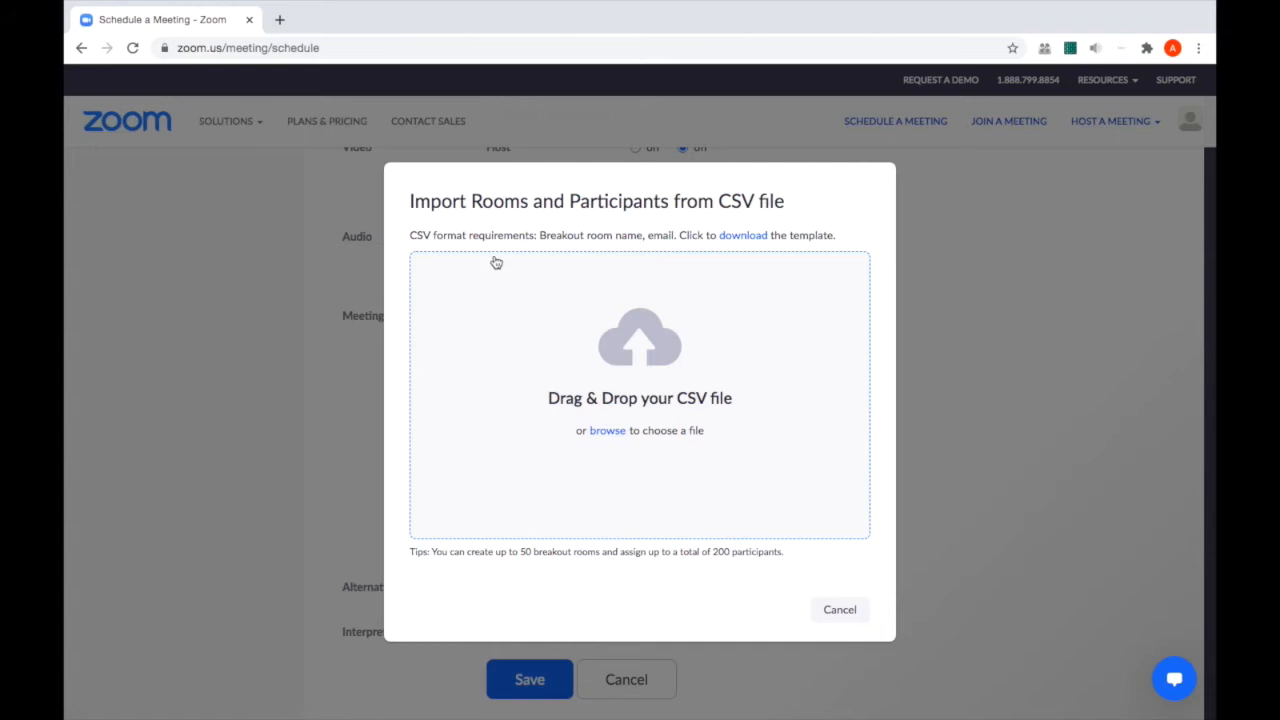
click(752, 238)
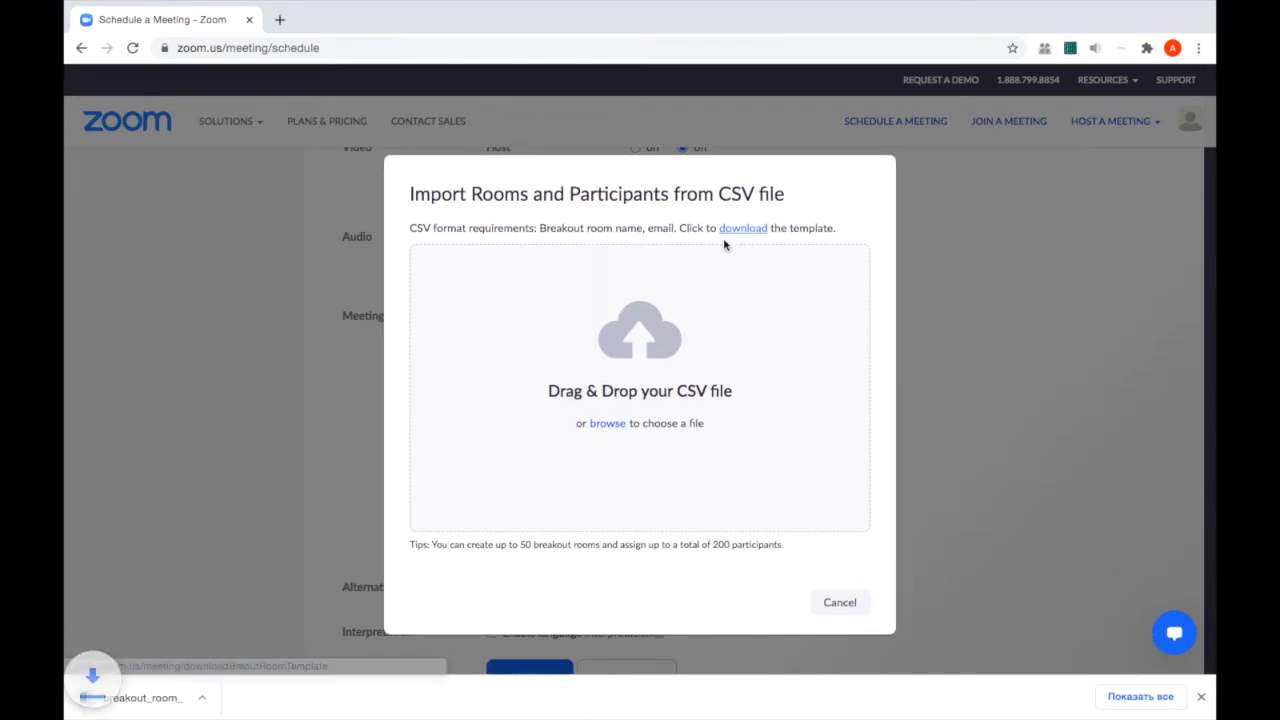
click(143, 702)
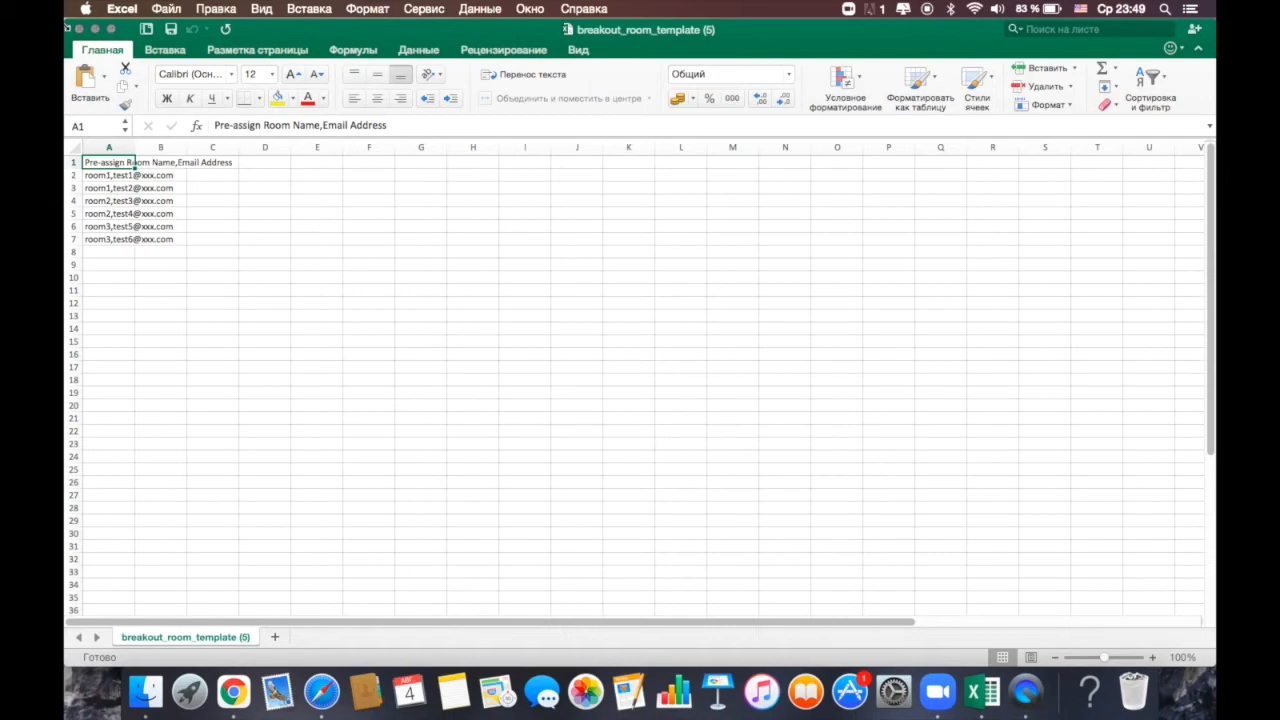
click(79, 30)
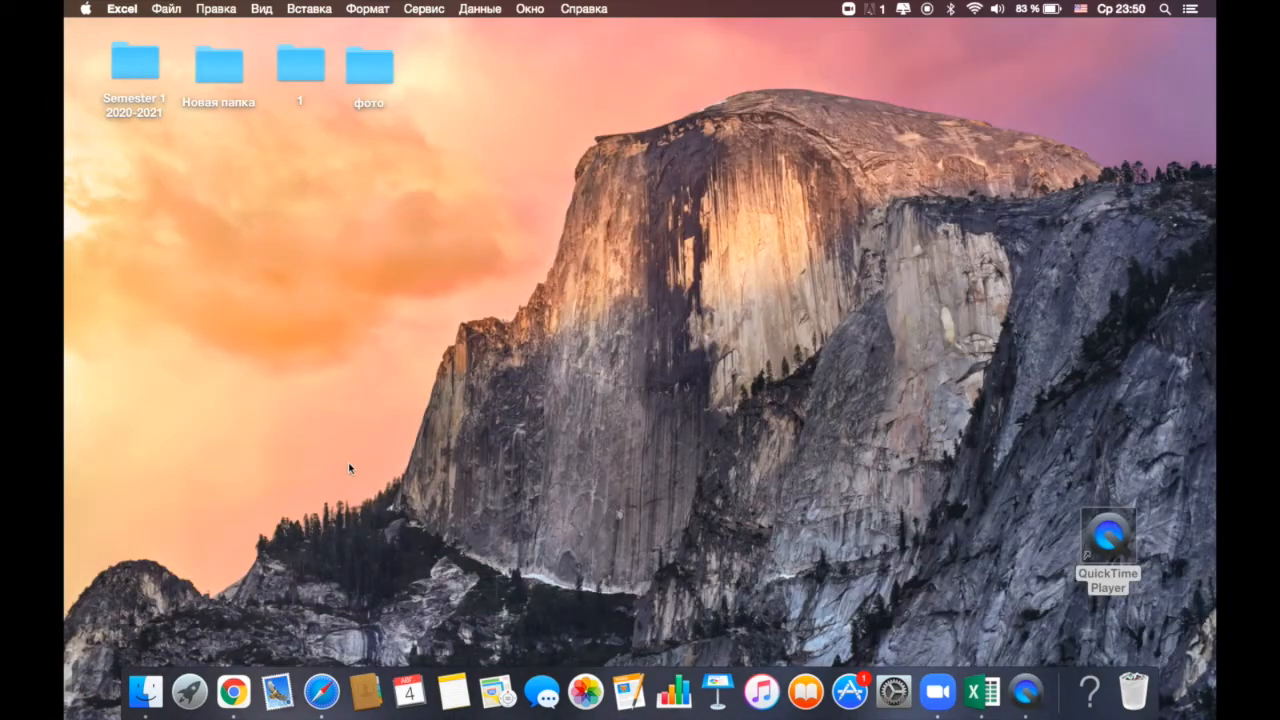
- Switch back to Chrome, cancel the CSV import and save the scheduled meeting
click(232, 694)
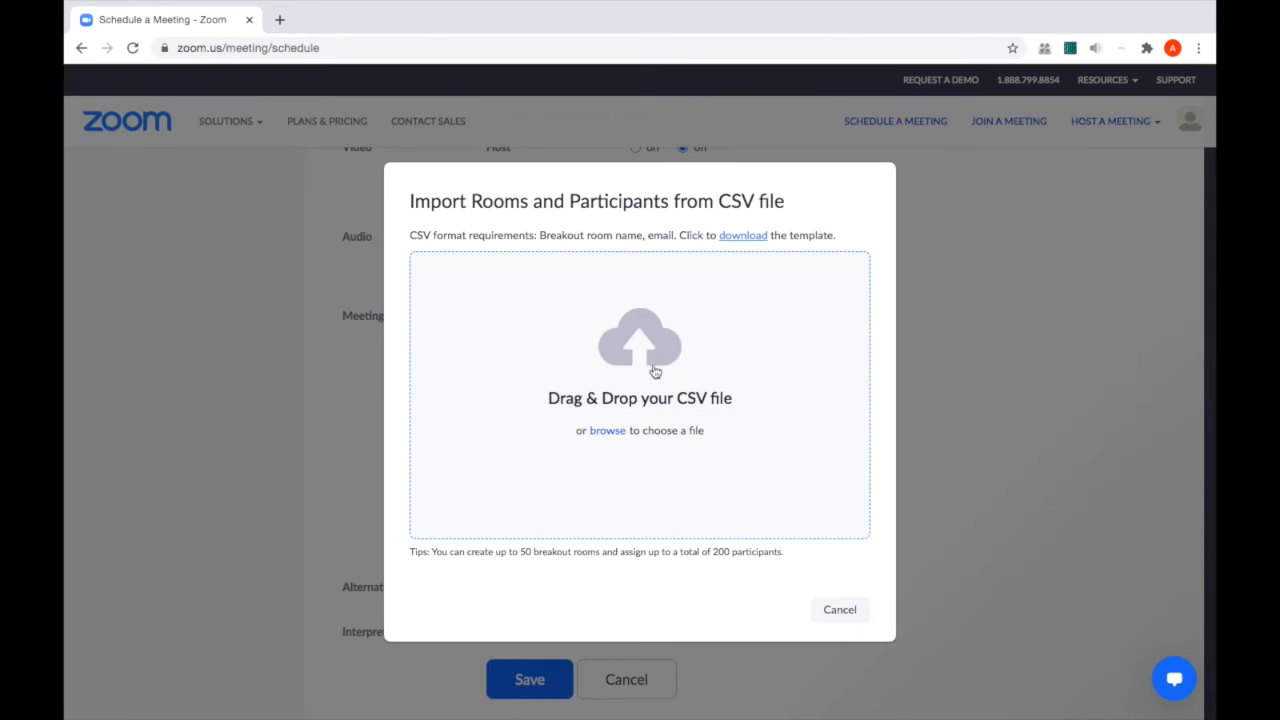
click(848, 614)
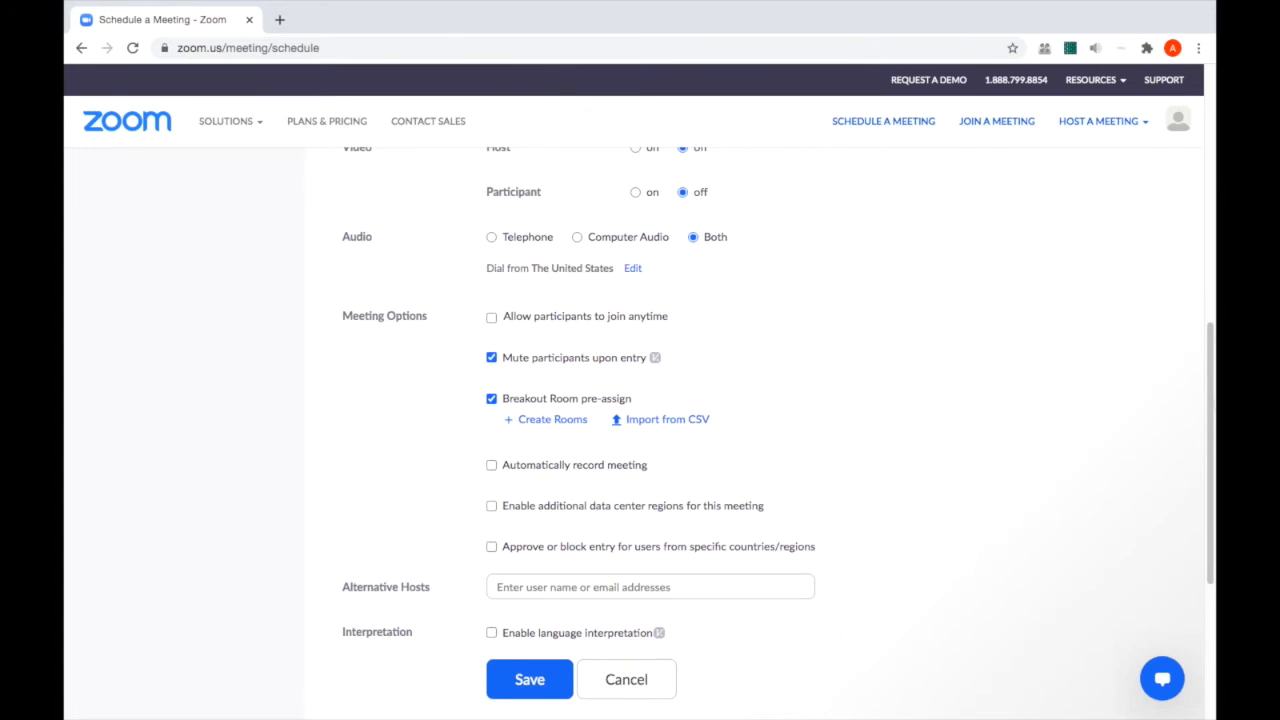
click(531, 682)
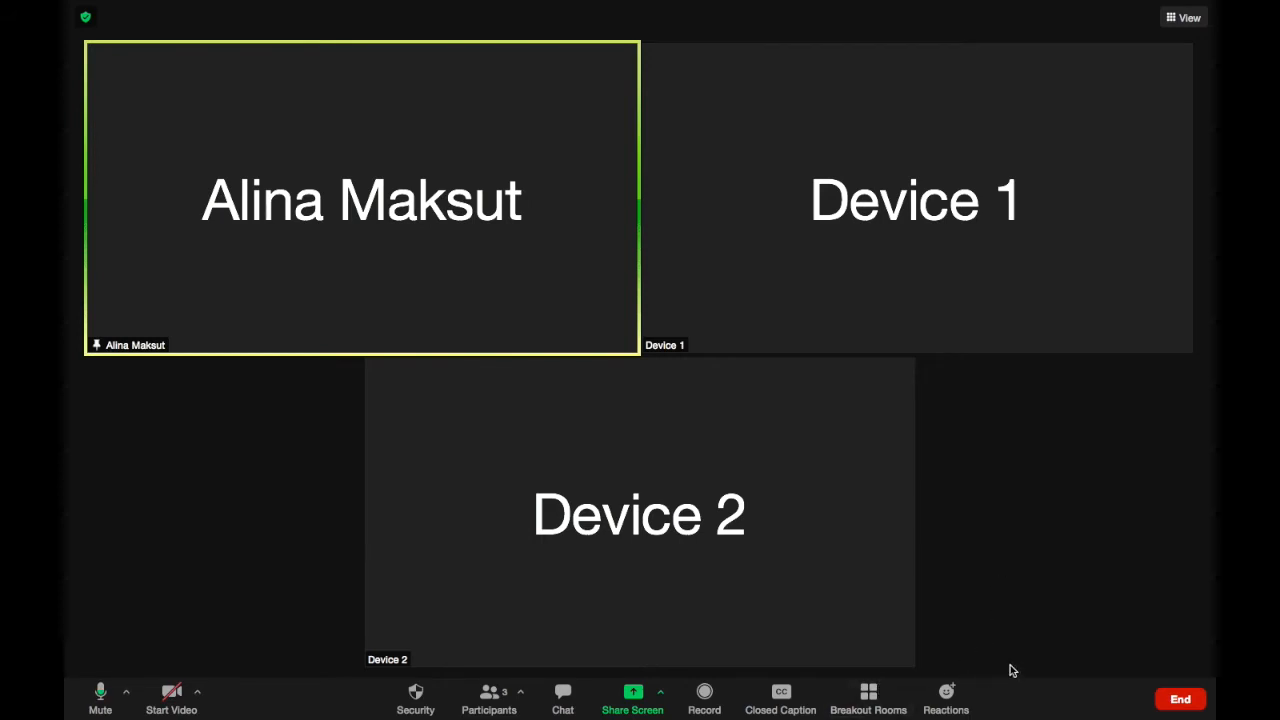
- Create 2 breakout rooms in the running Zoom meeting with participants assigned automatically
click(882, 698)
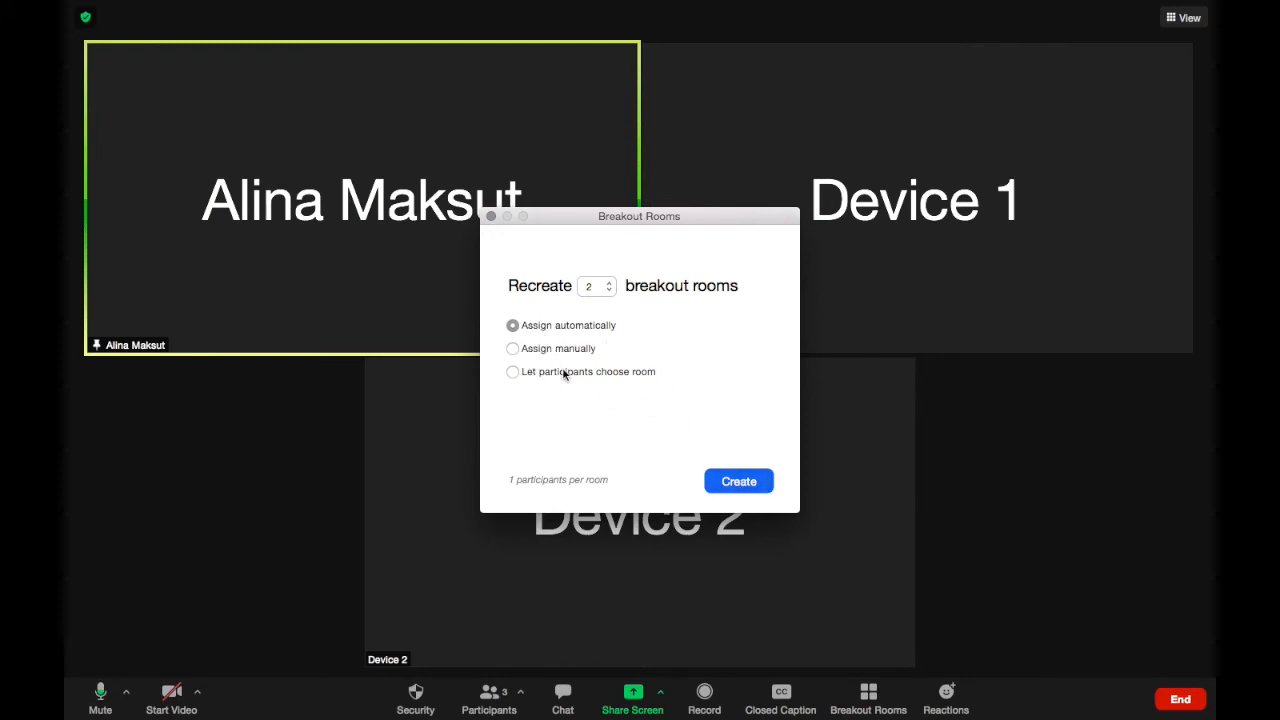
click(756, 482)
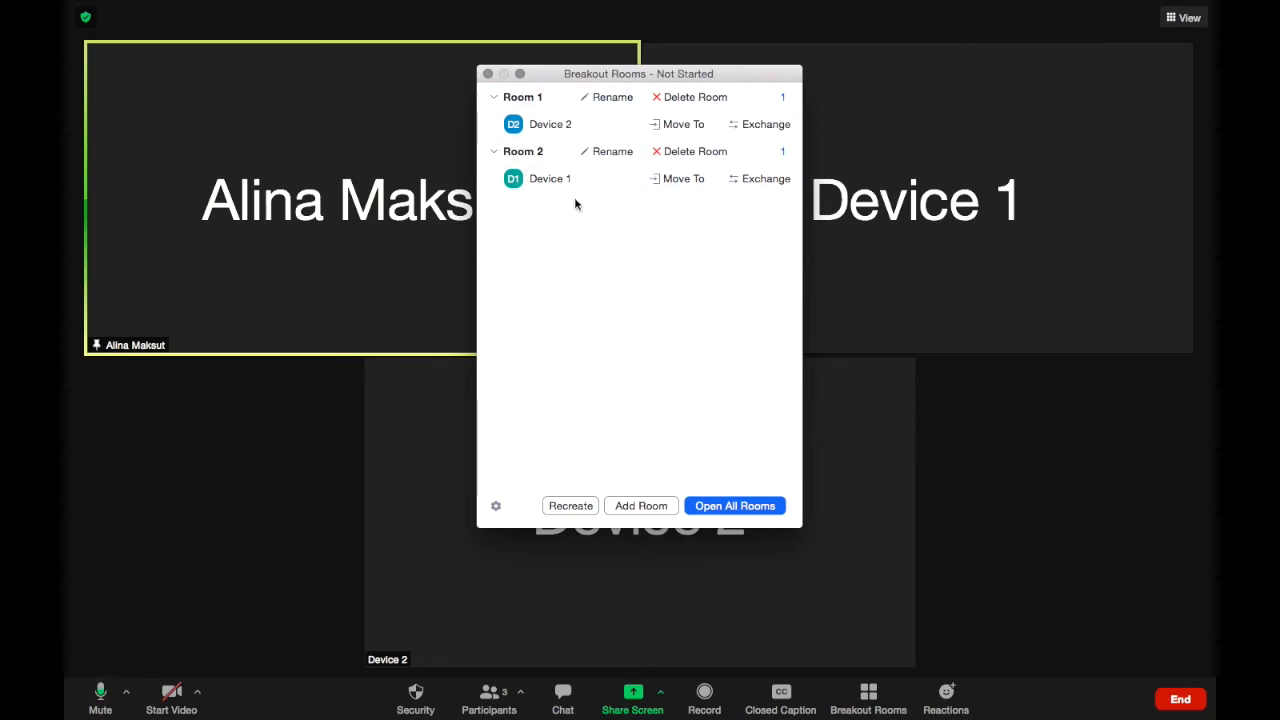
click(627, 103)
click(689, 119)
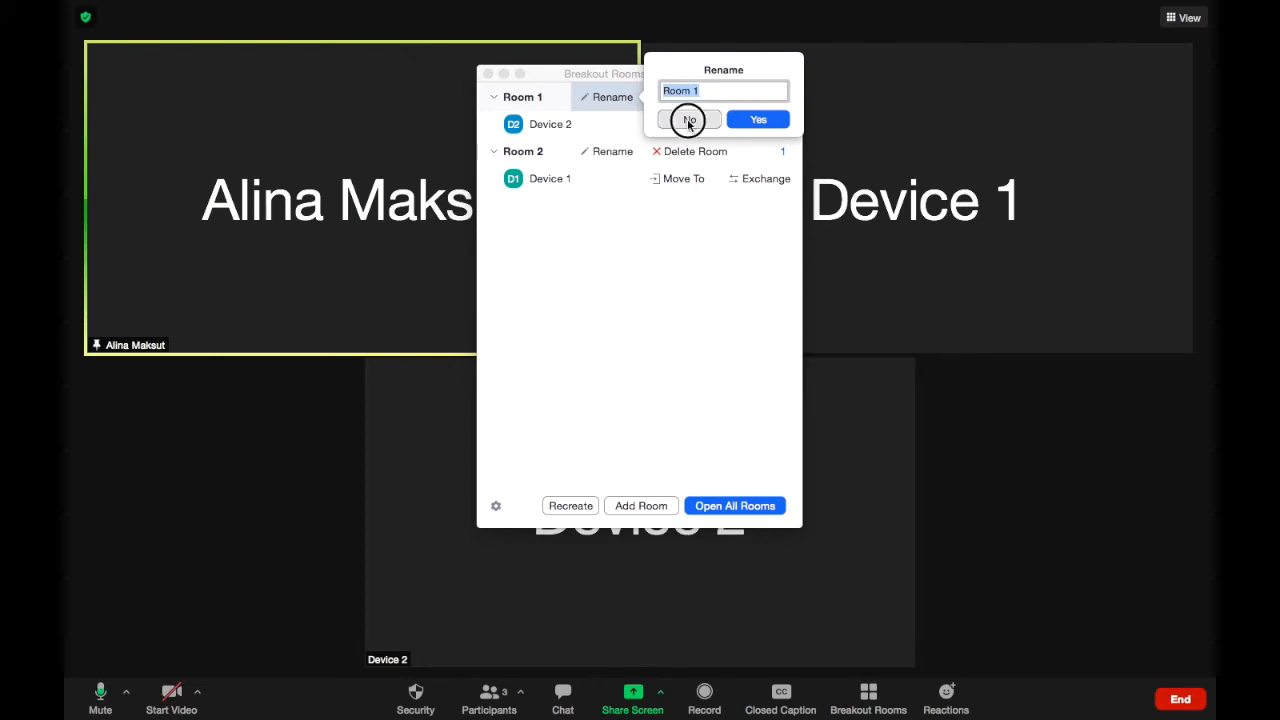
click(692, 101)
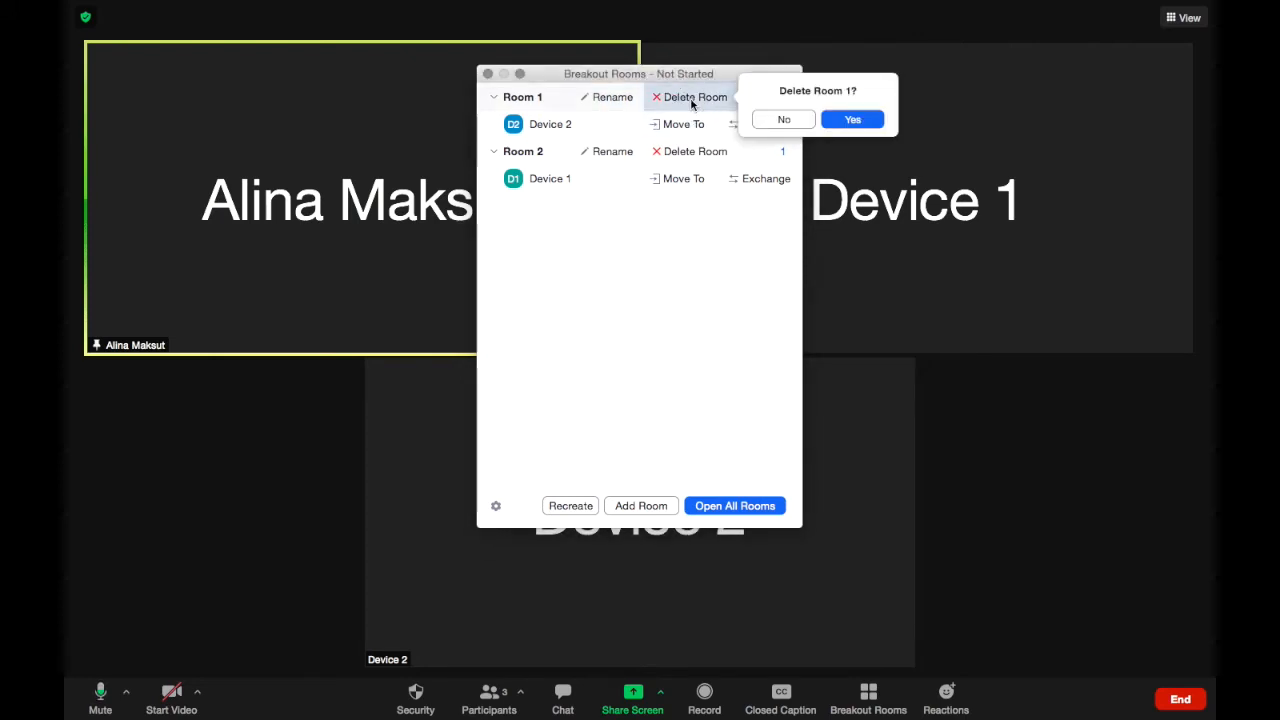
click(778, 119)
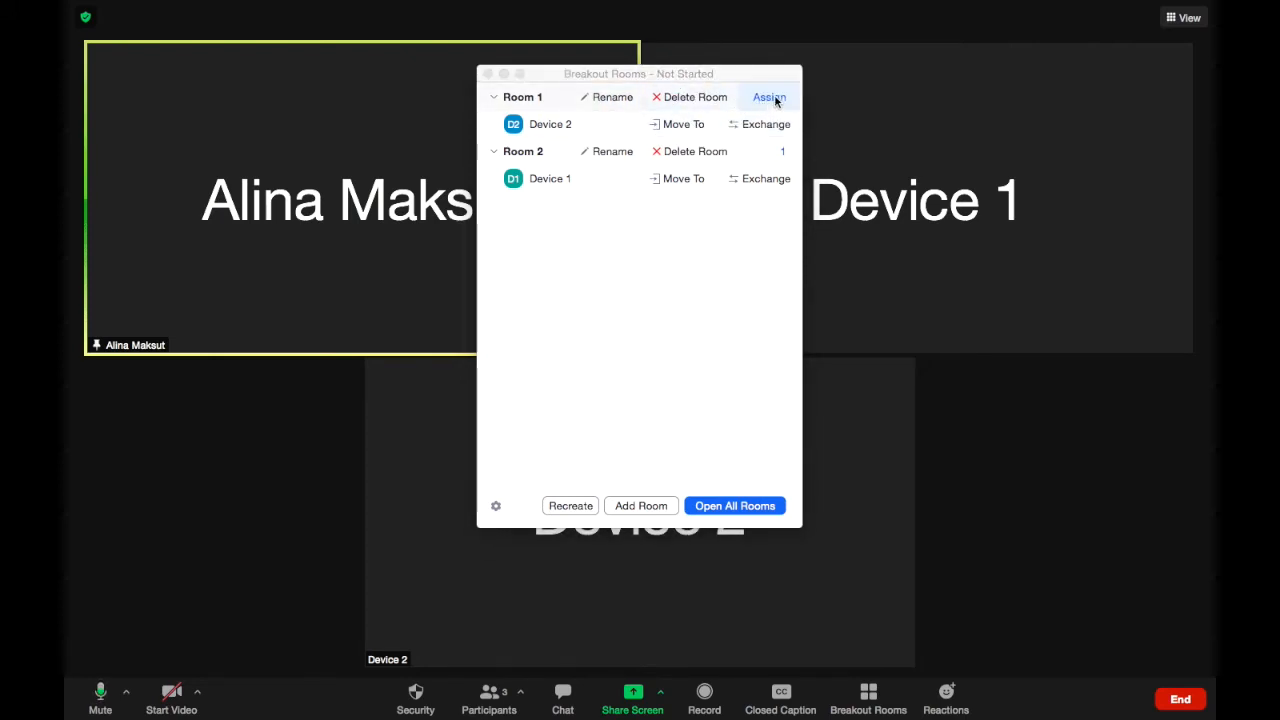
- Remove Device 2 from Room 1 through the room's assignment list and assign it to Room 1 again
mouse_move(776, 97)
click(768, 100)
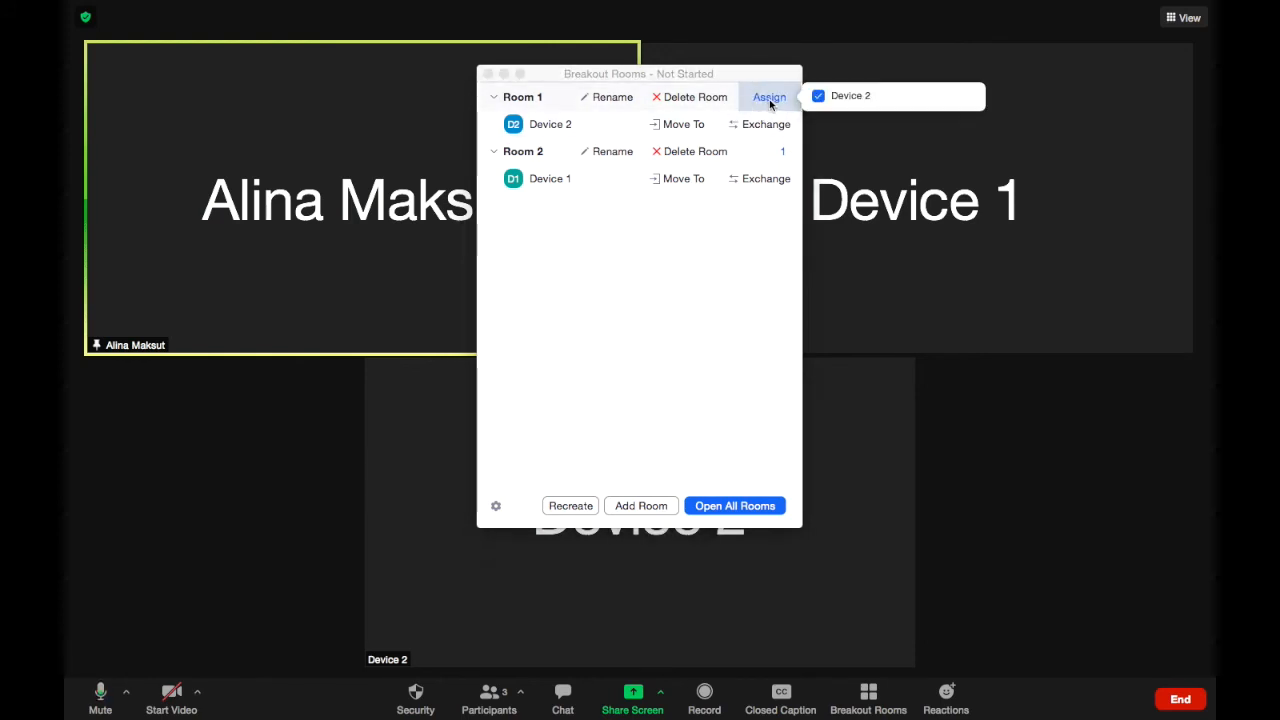
click(819, 97)
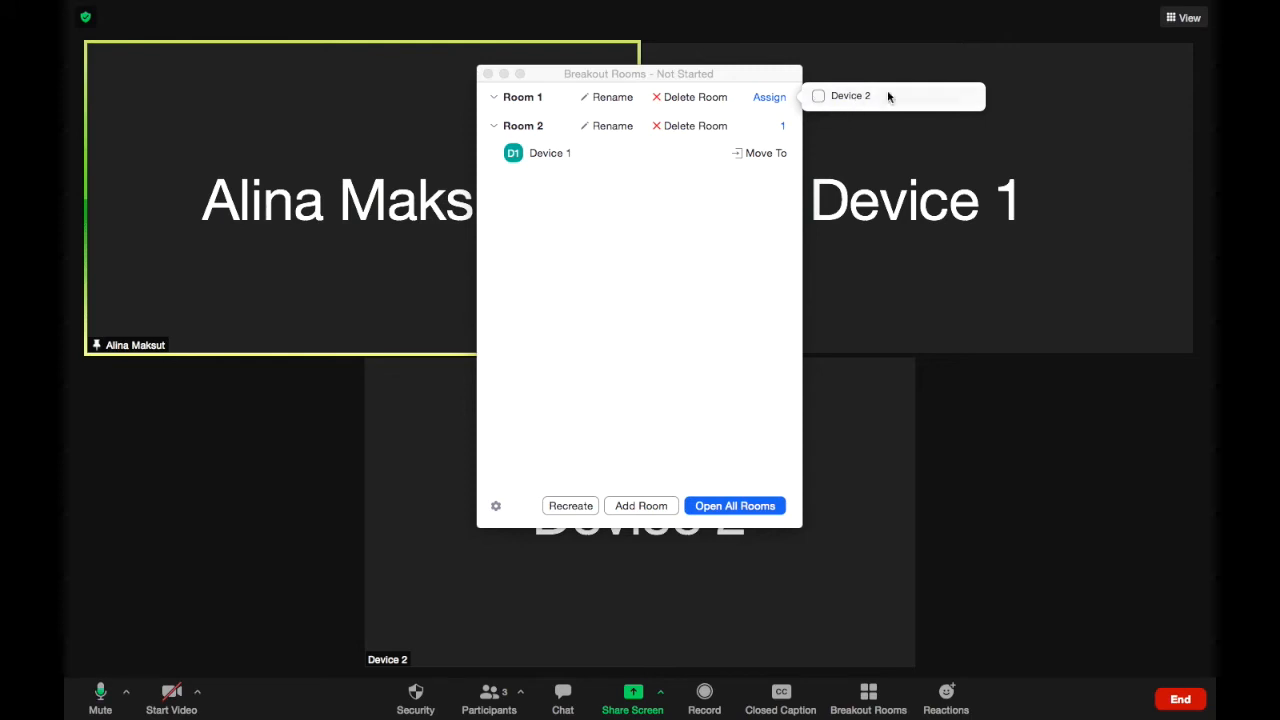
click(819, 97)
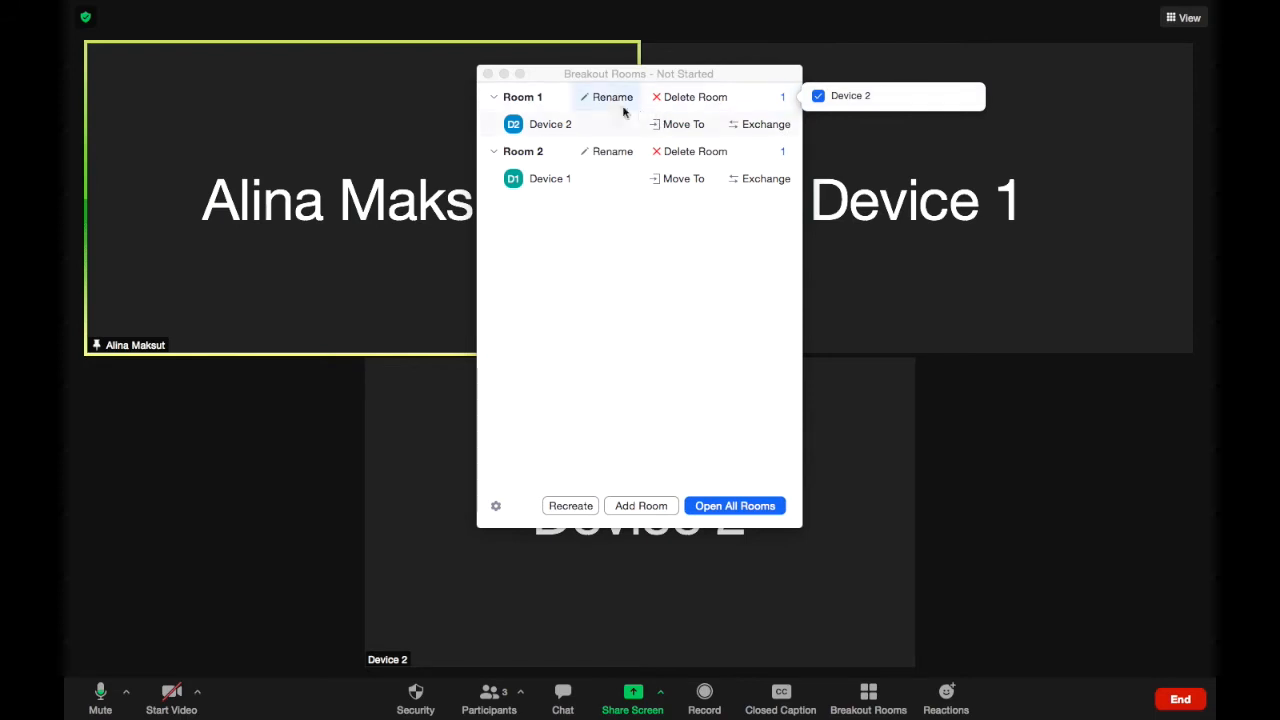
click(651, 220)
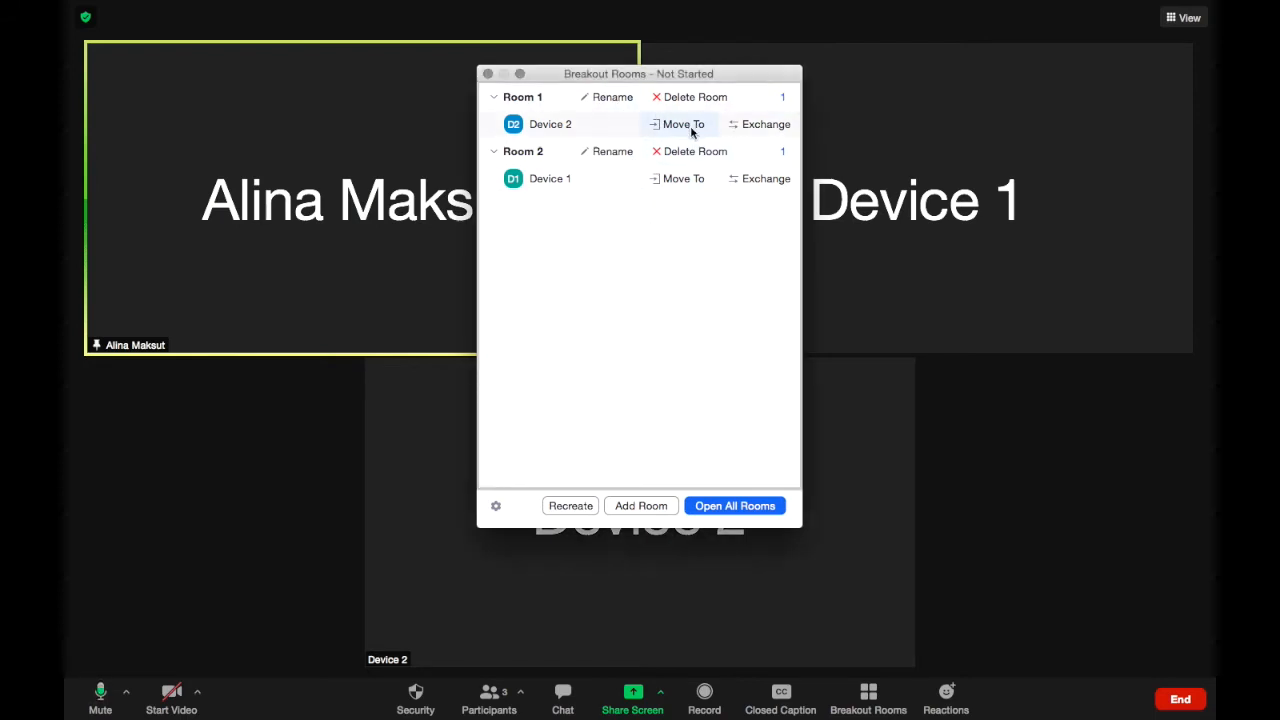
- Move Device 2 to Room 2 and Device 1 to Room 1
click(691, 131)
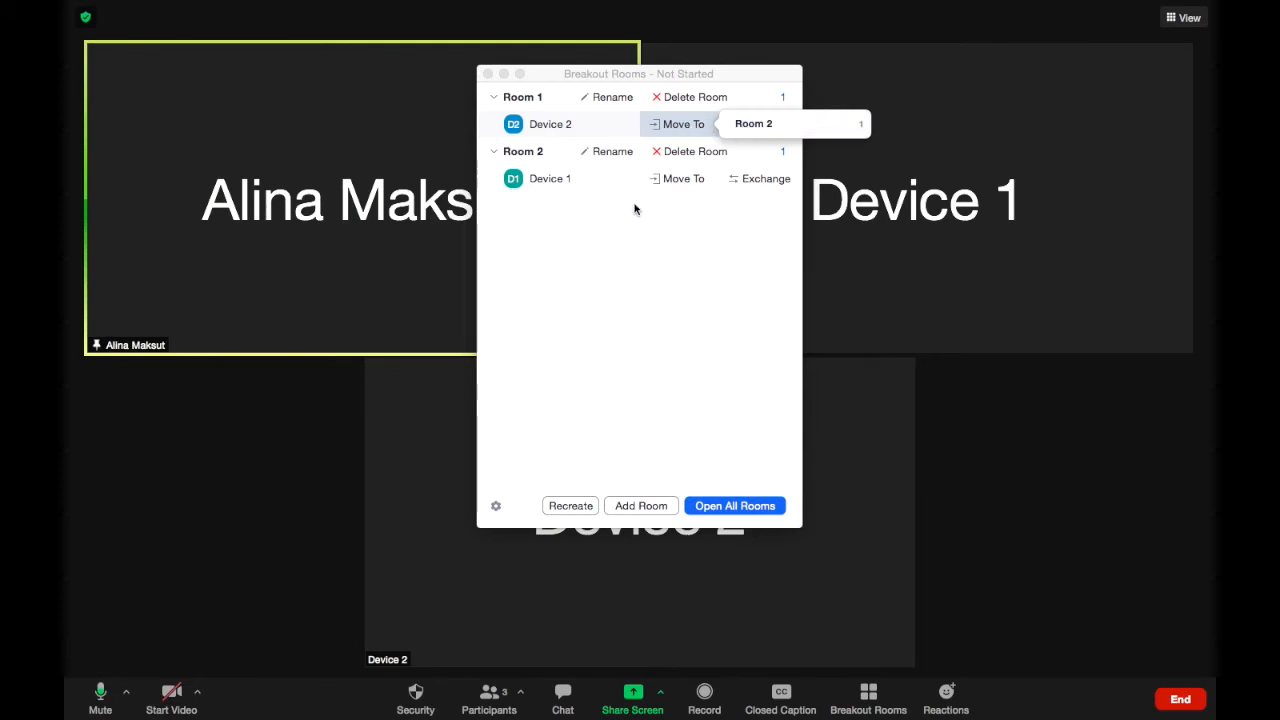
click(759, 127)
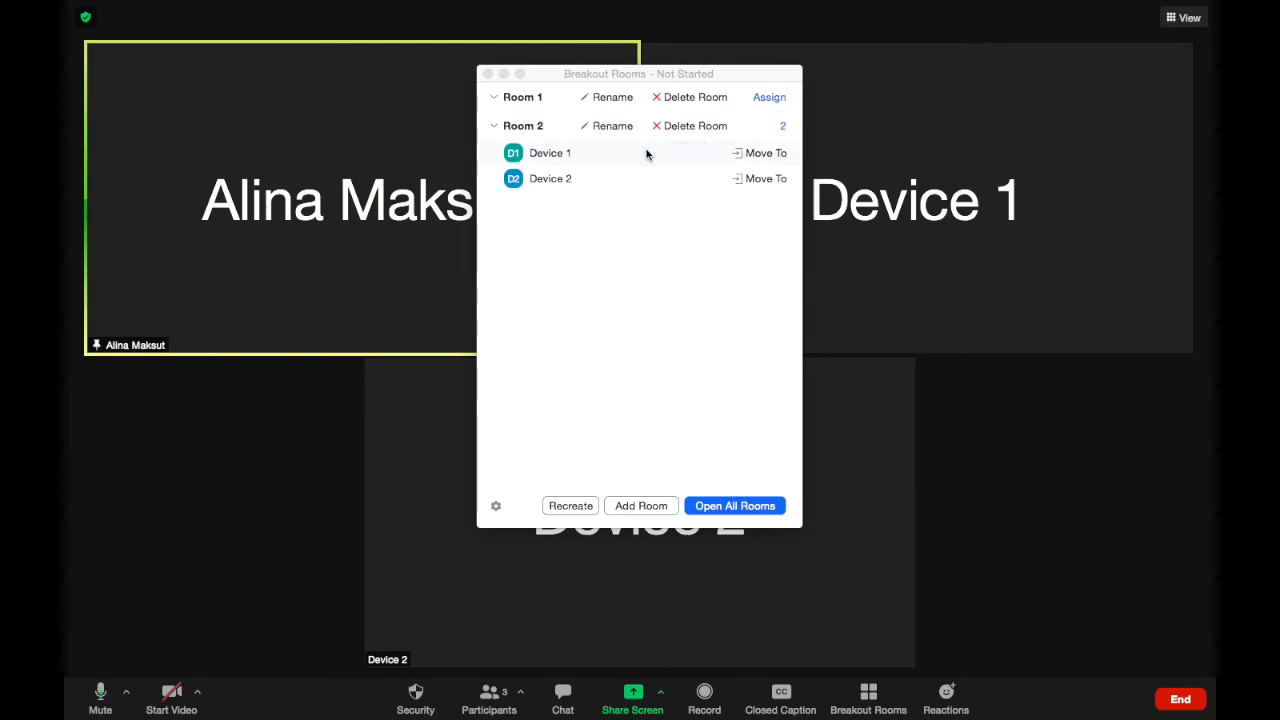
click(756, 156)
click(848, 163)
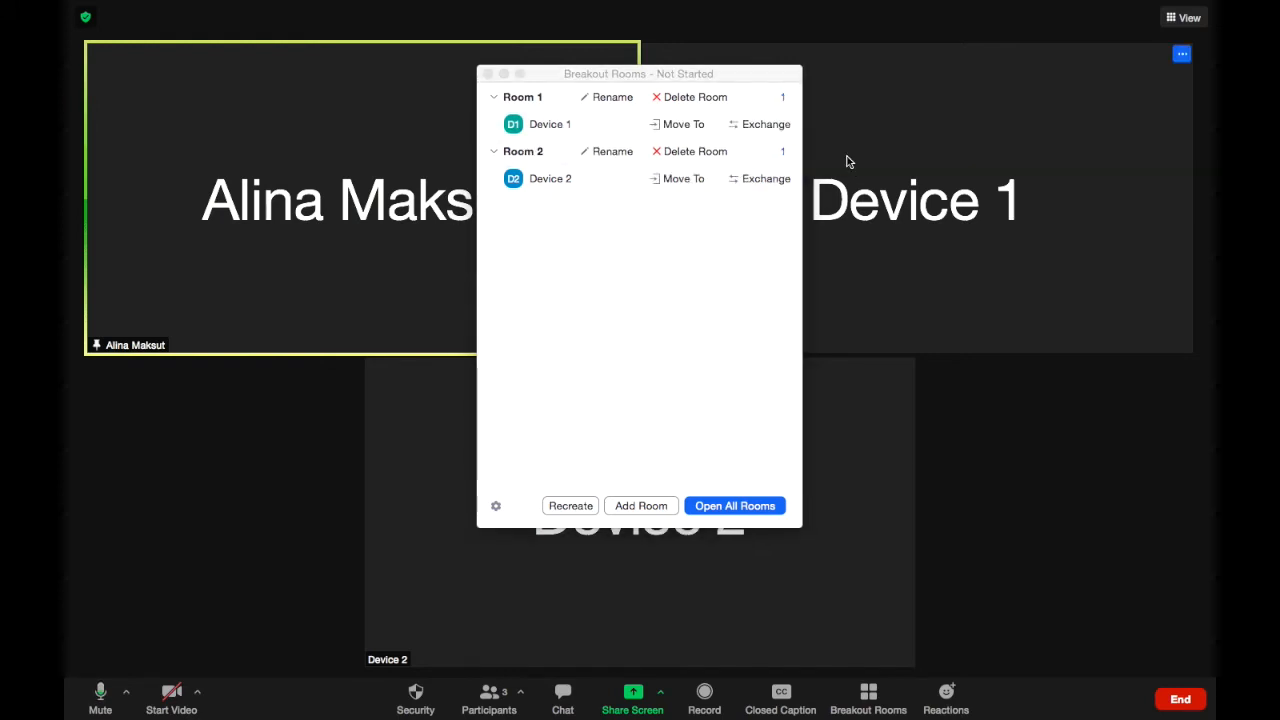
- Exchange Device 1 in Room 1 with Device 2 in Room 2
click(768, 126)
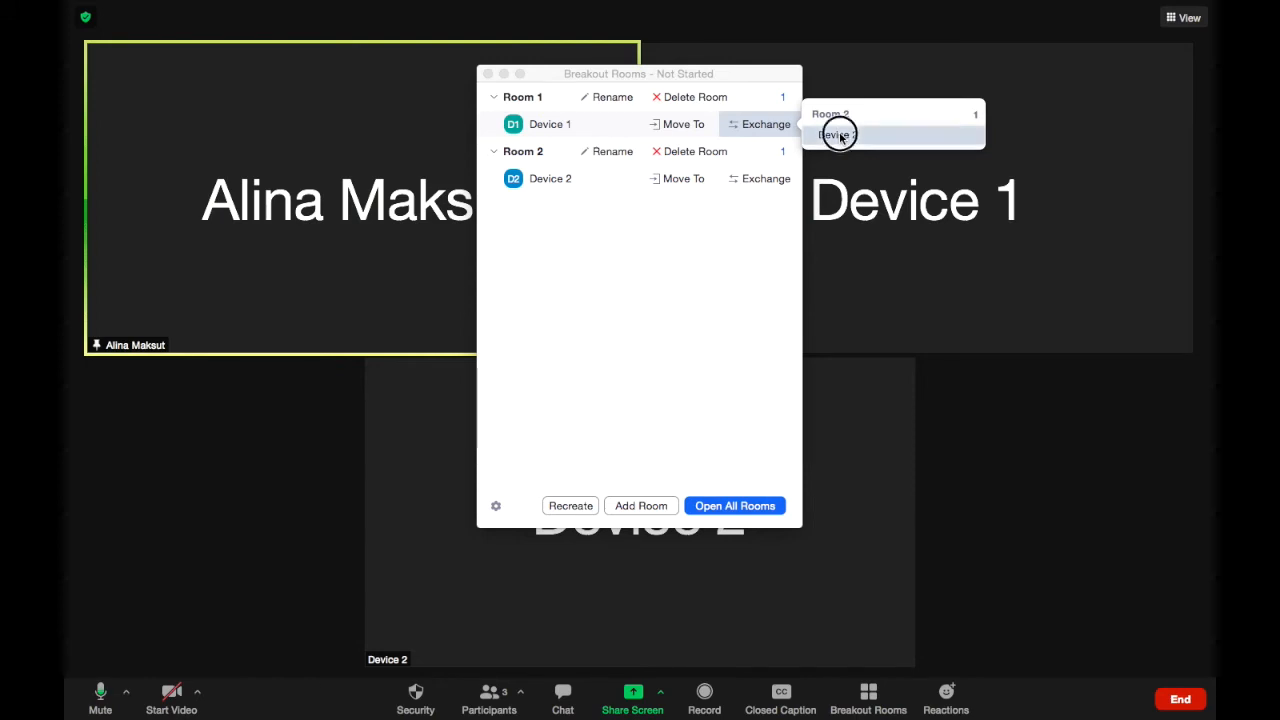
click(840, 136)
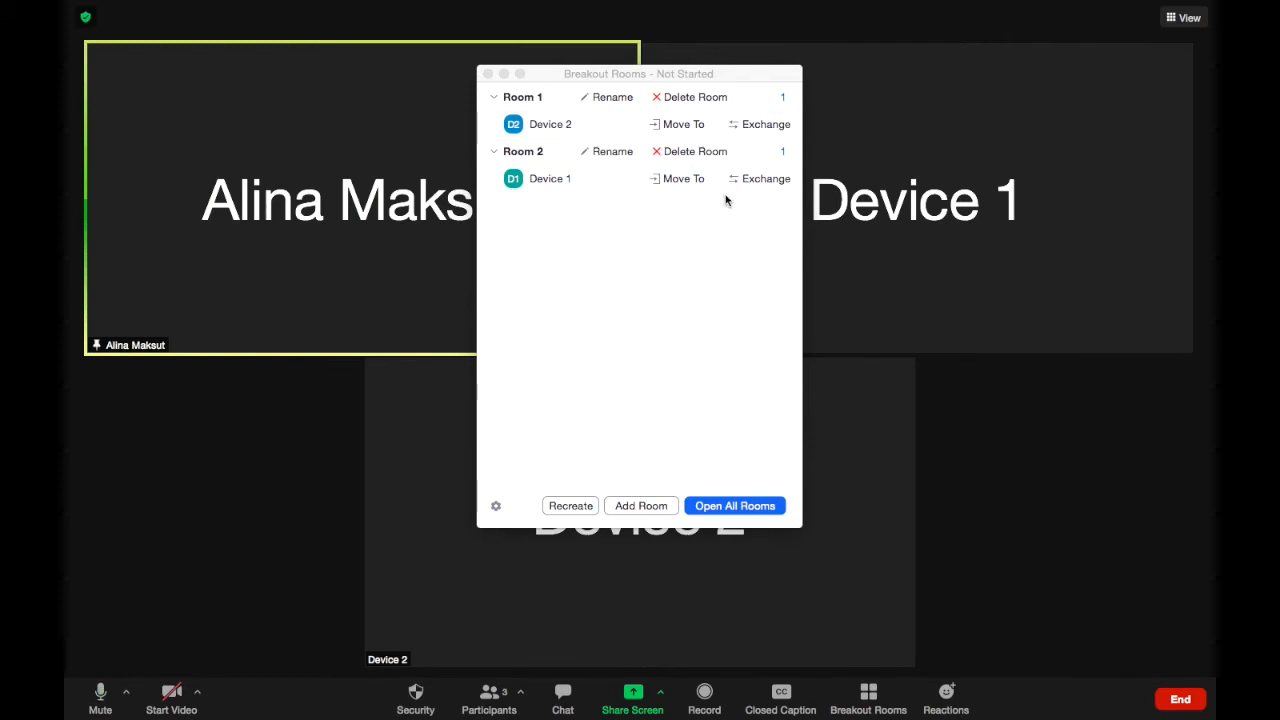
- Choose 30 seconds as the countdown timer for closing rooms in the breakout room options
click(495, 508)
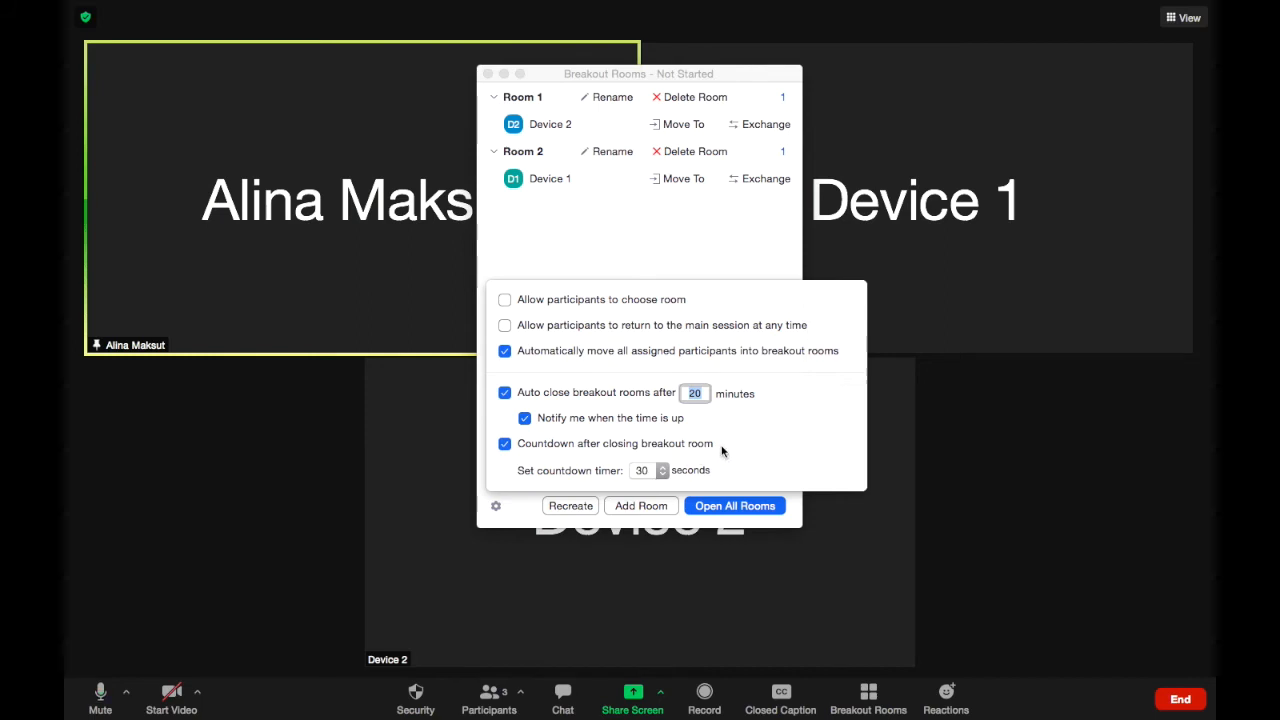
click(662, 471)
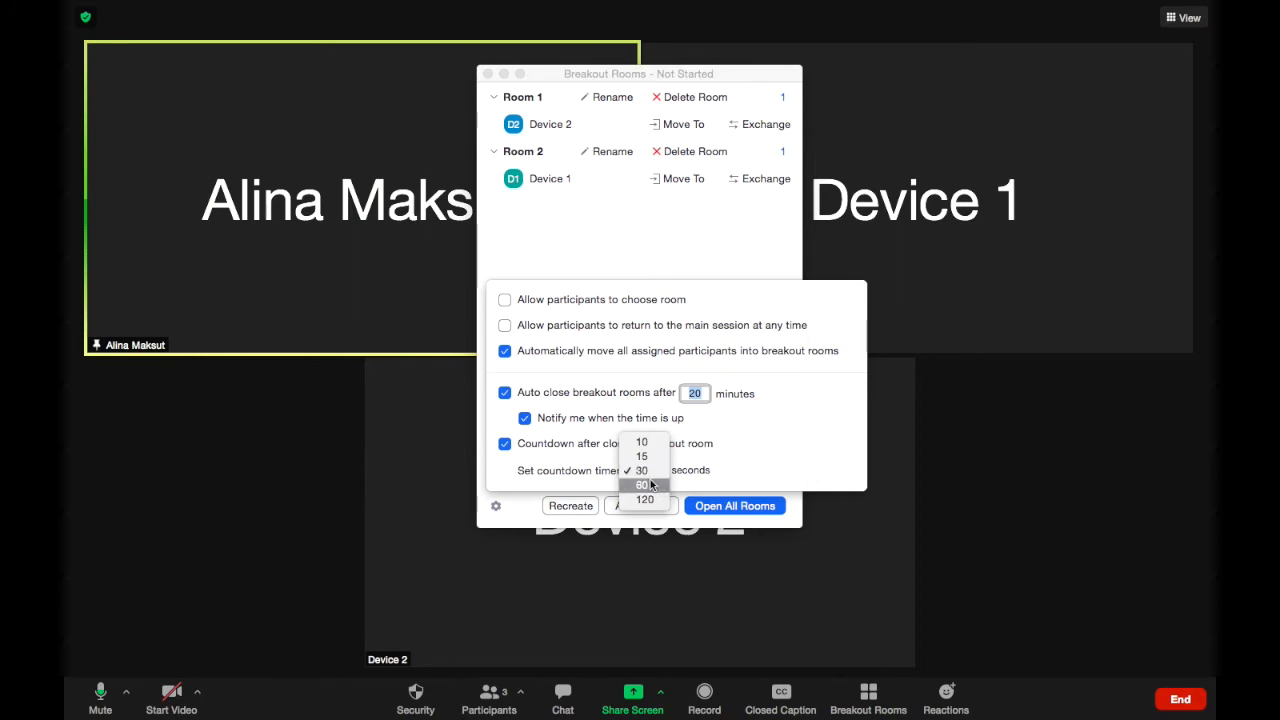
click(651, 471)
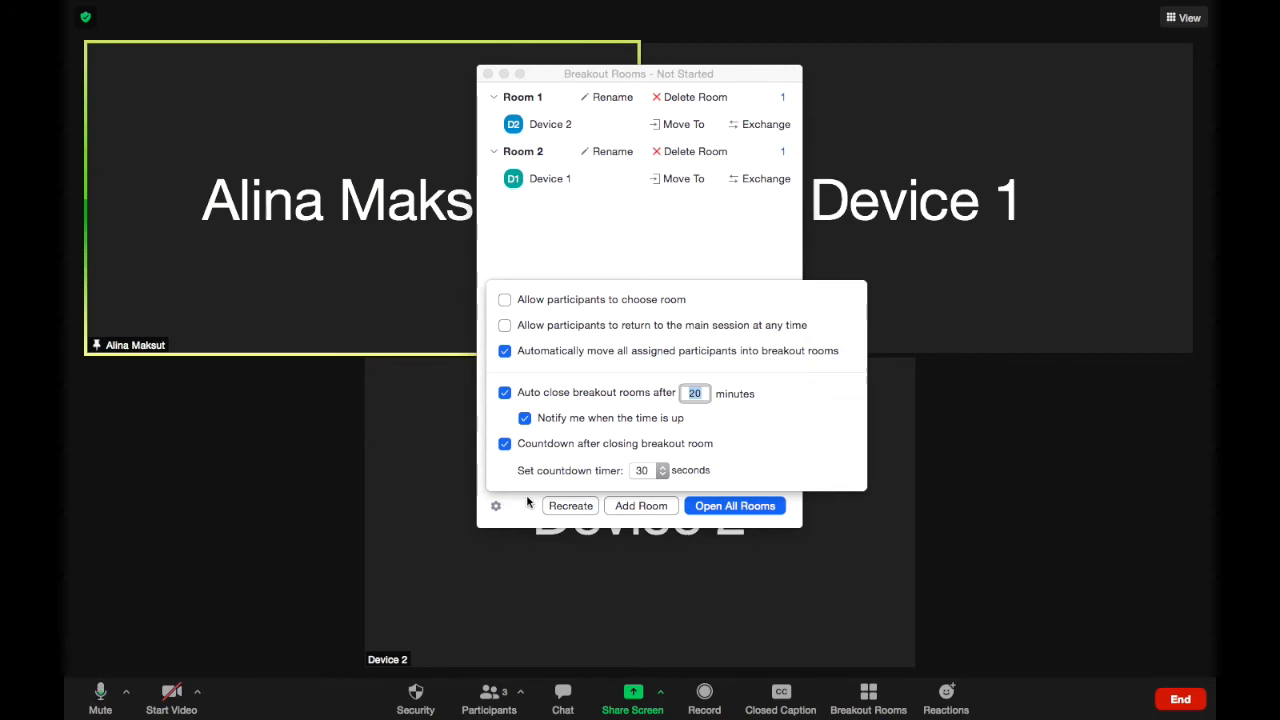
- Leave the breakout room options, open all rooms, and bring back the breakout rooms window
click(603, 251)
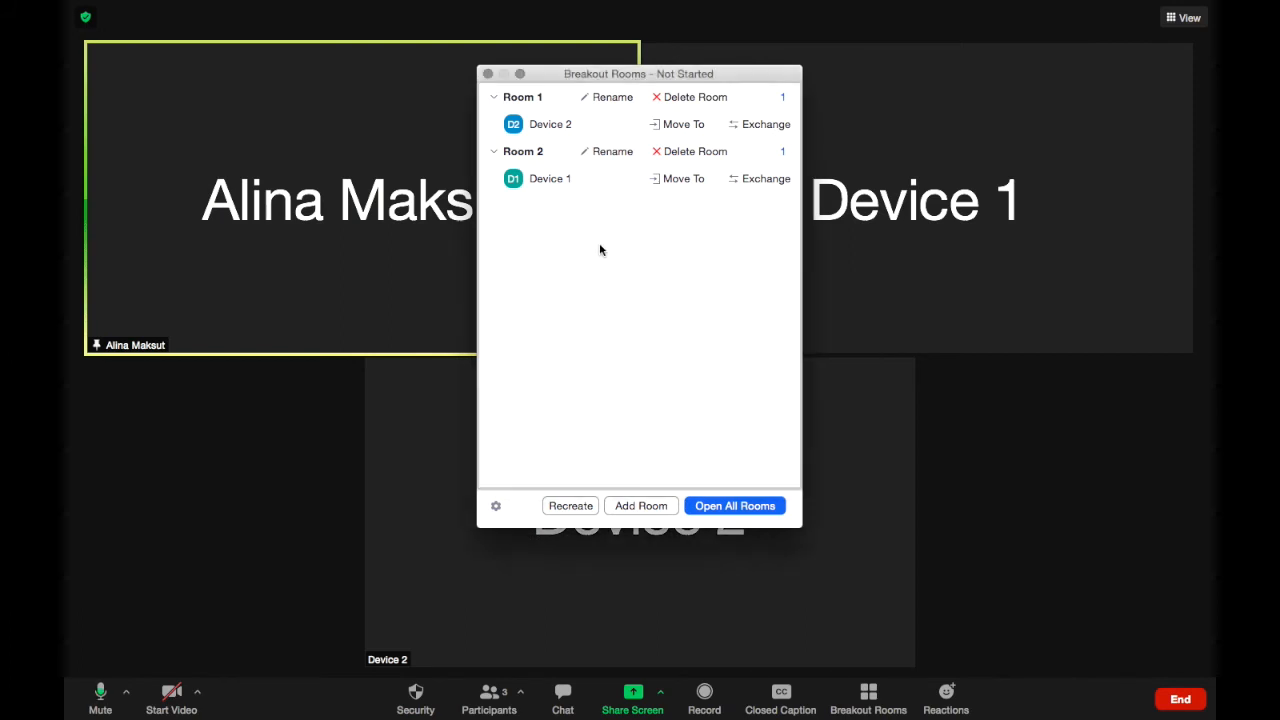
click(743, 507)
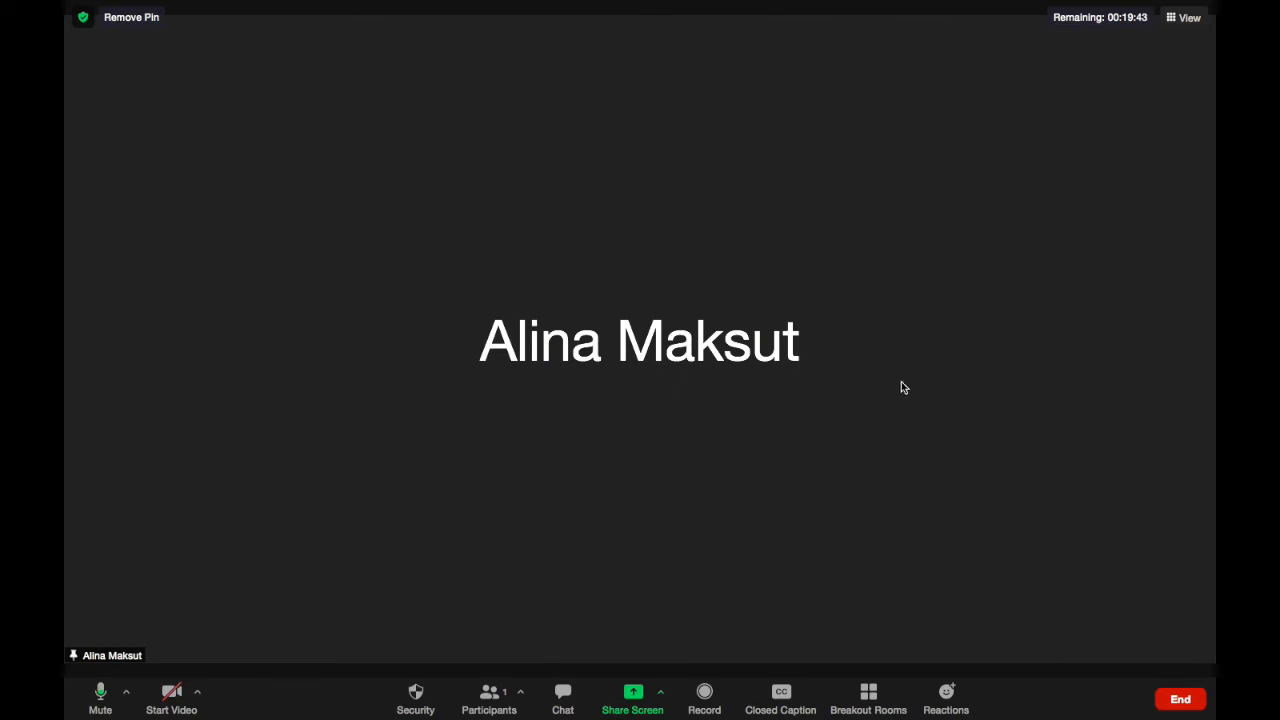
click(869, 700)
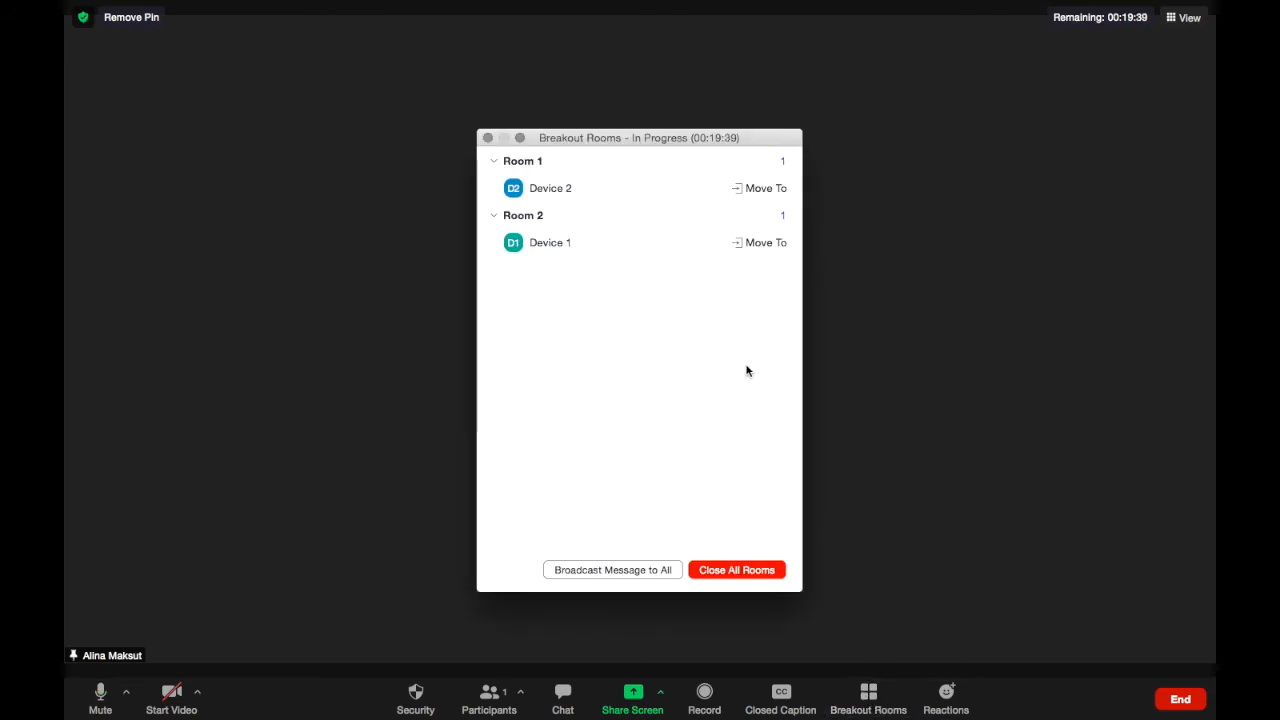
- Open the message broadcast box for all rooms, cancel it without sending, and close all breakout rooms
click(626, 570)
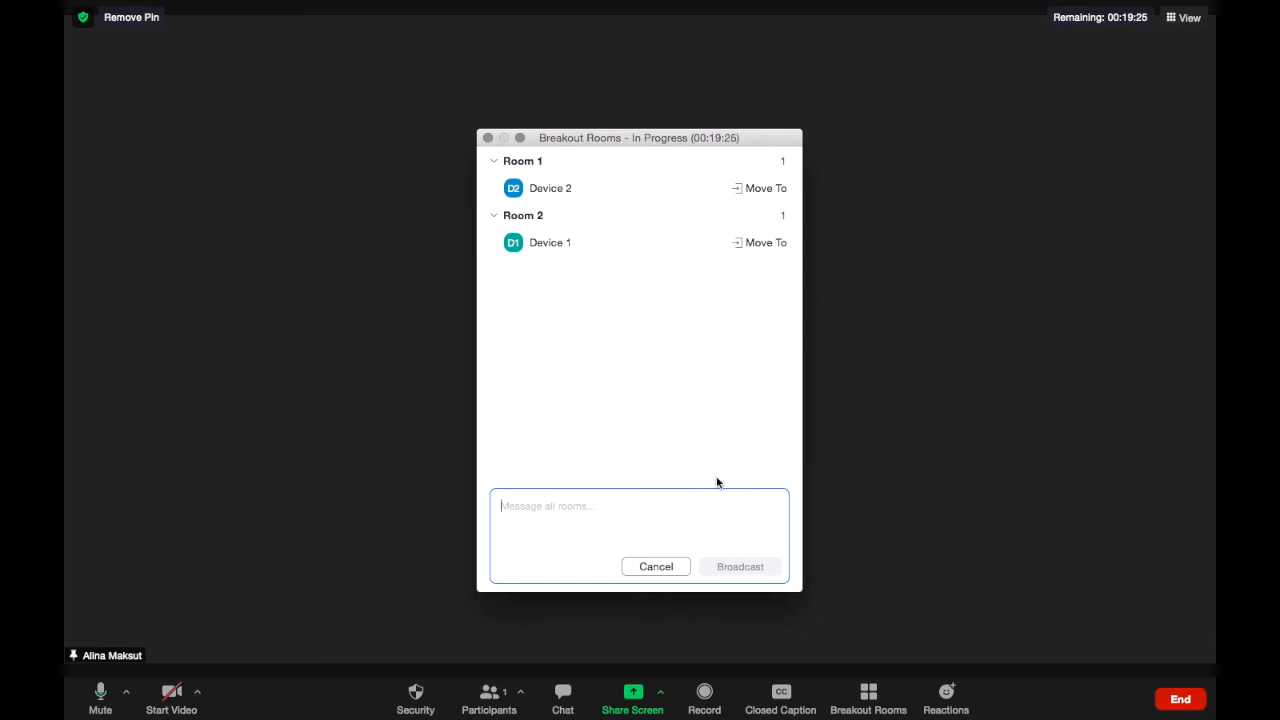
click(667, 566)
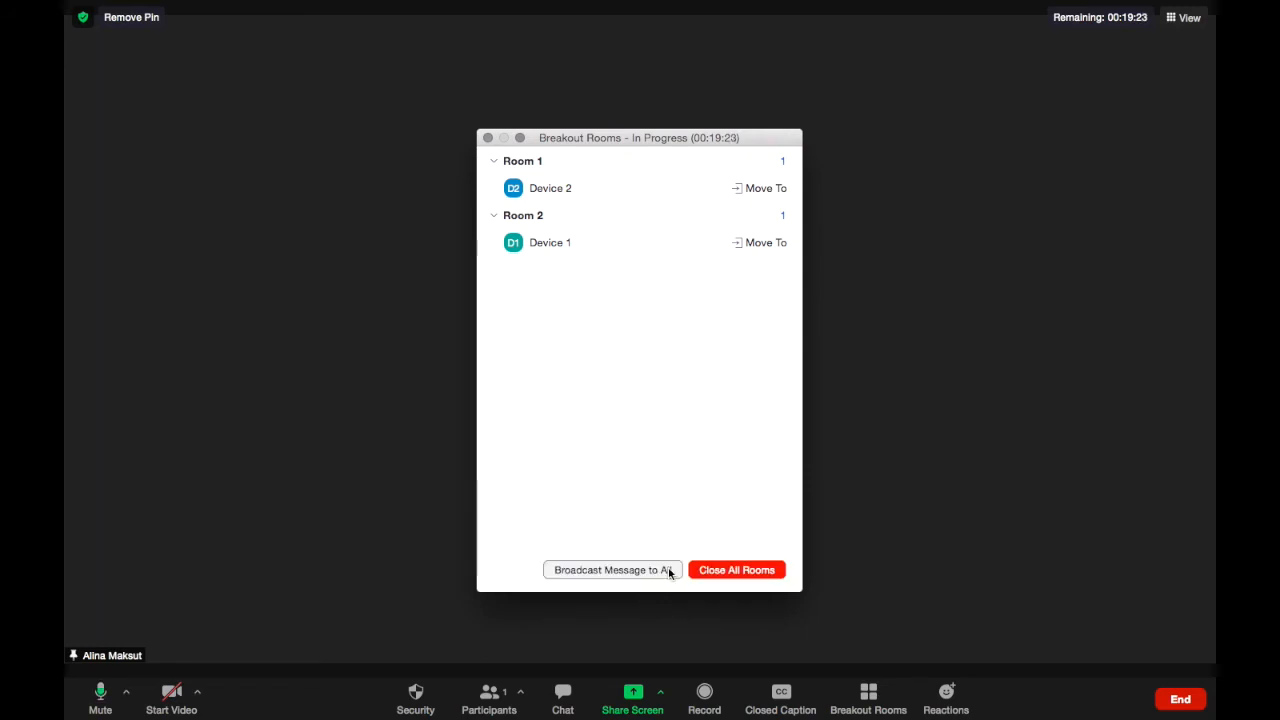
click(733, 570)
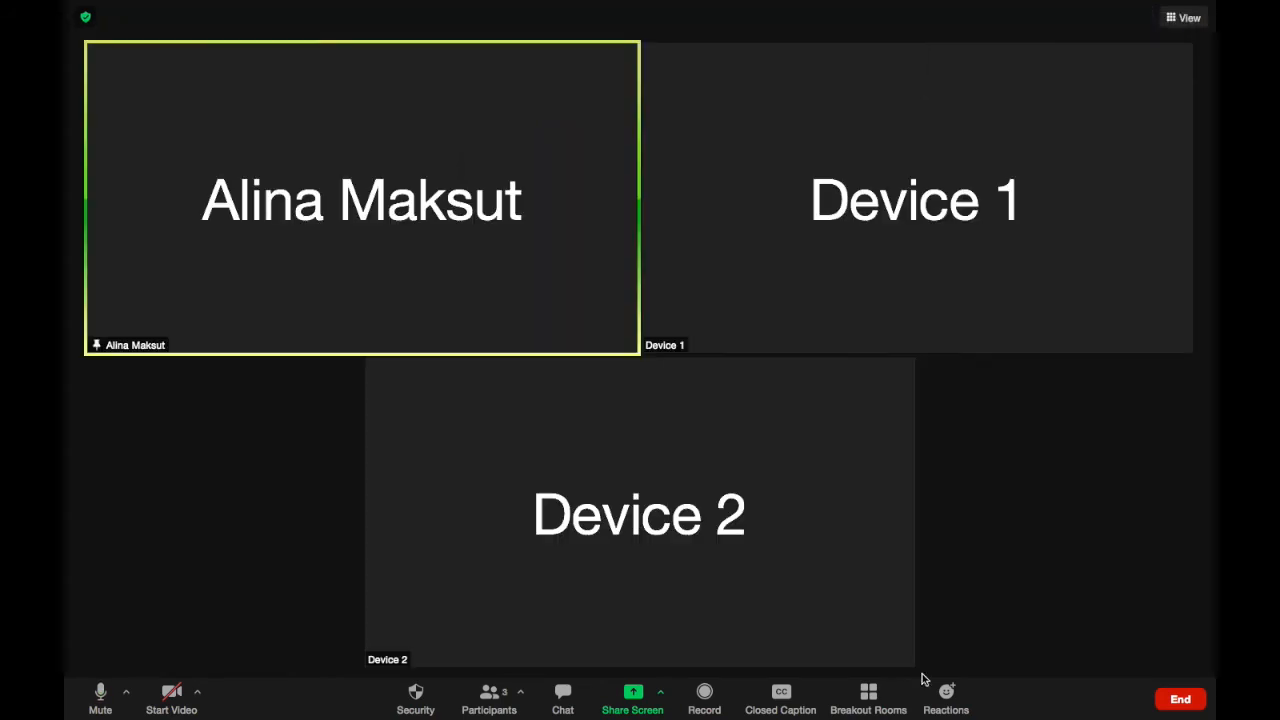
- Recreate 2 breakout rooms with participants assigned manually
click(869, 705)
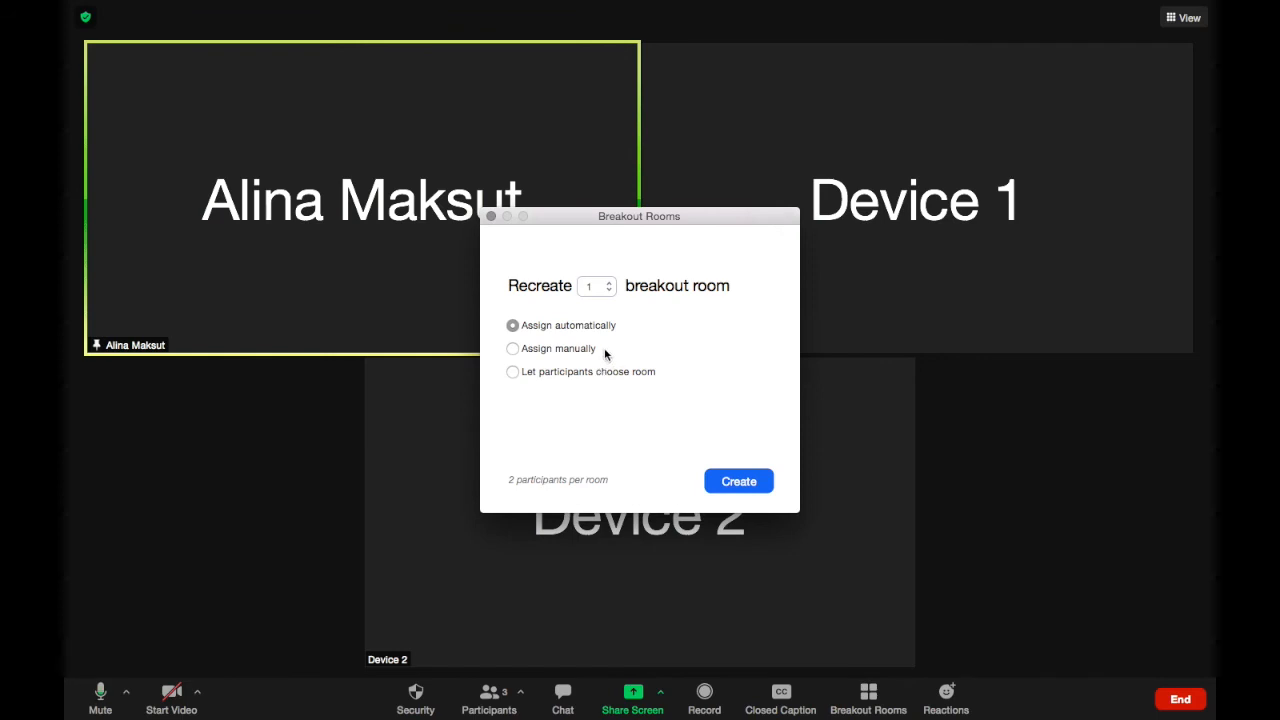
click(527, 353)
click(609, 282)
click(742, 487)
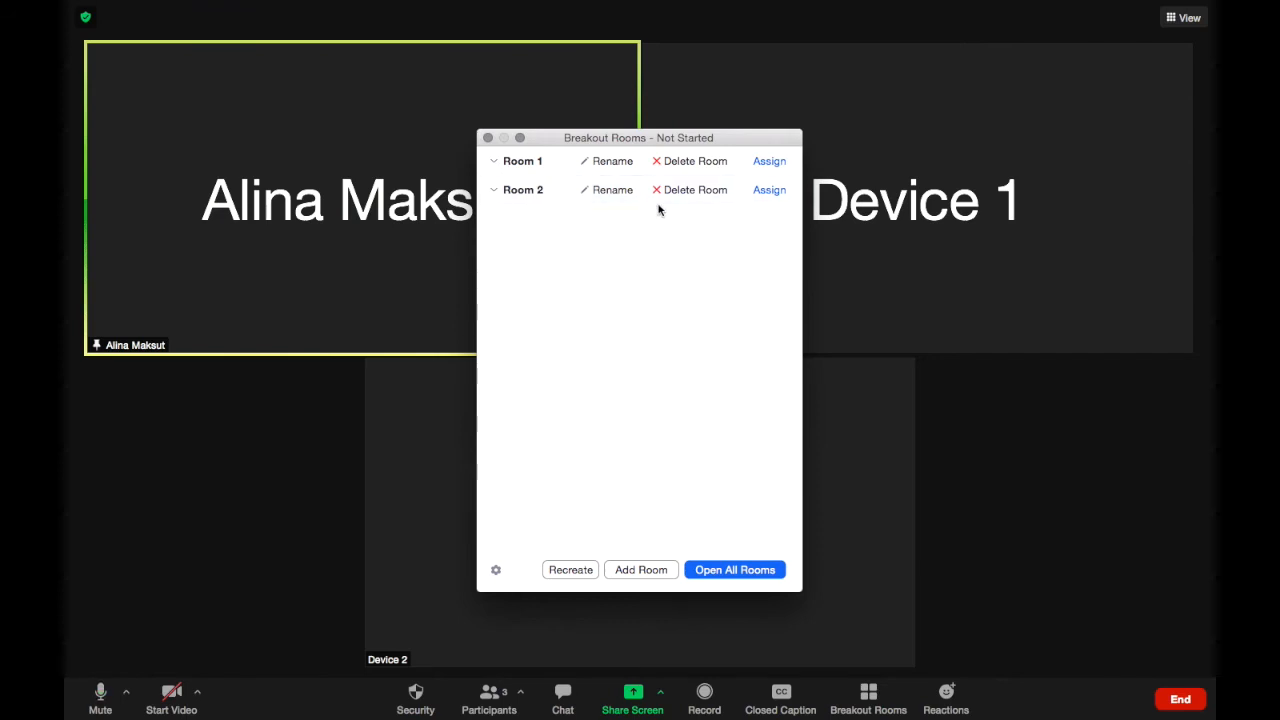
- Assign Device 1 to Room 1 and Device 2 to Room 2
click(778, 161)
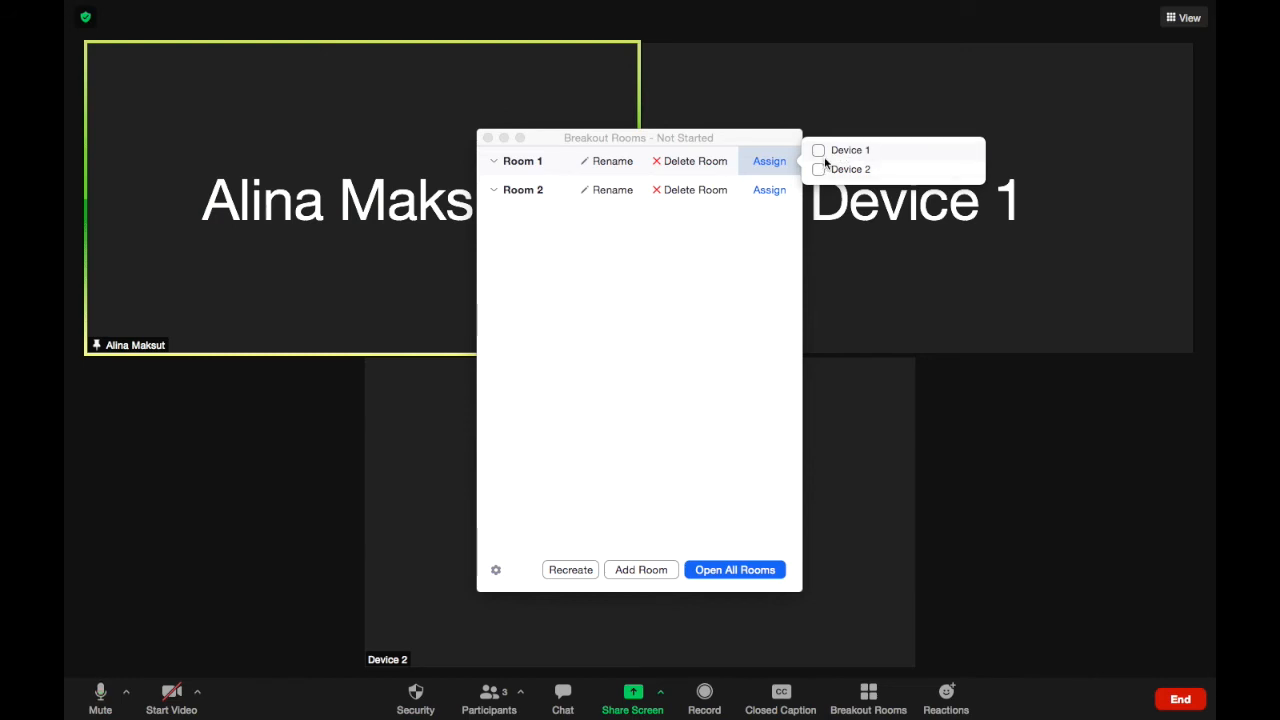
click(819, 150)
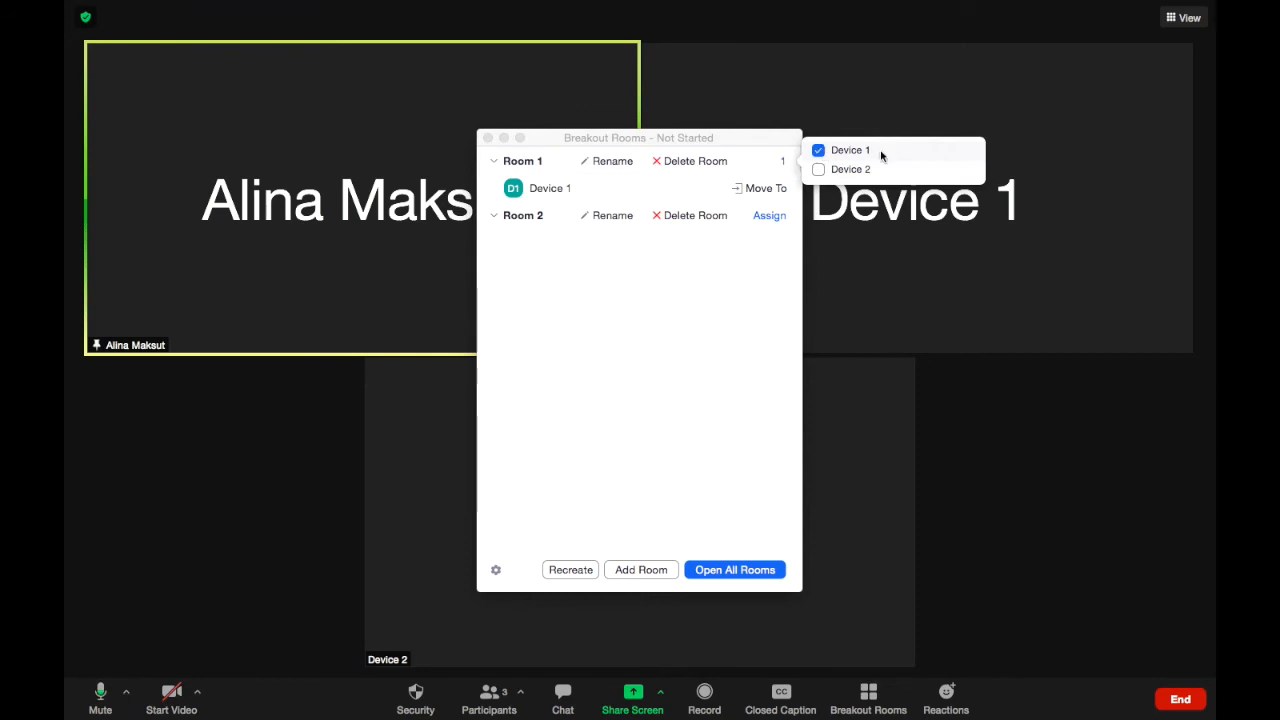
click(772, 219)
click(816, 218)
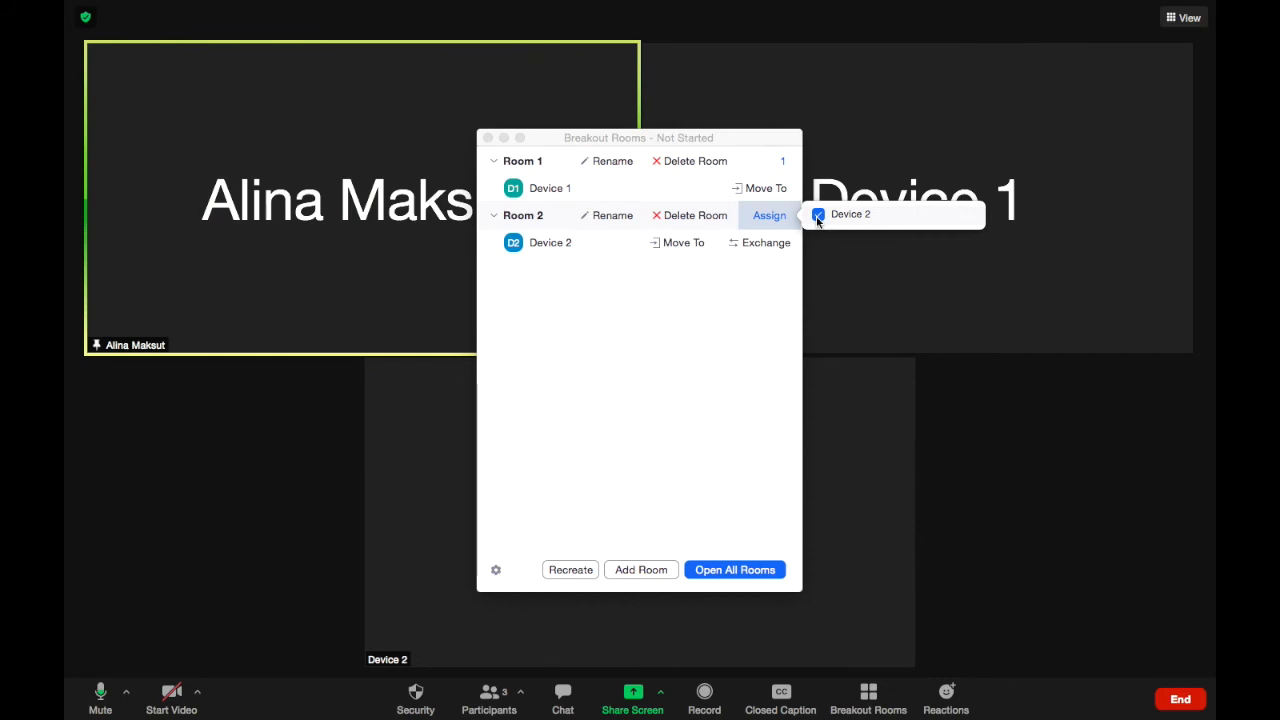
click(722, 305)
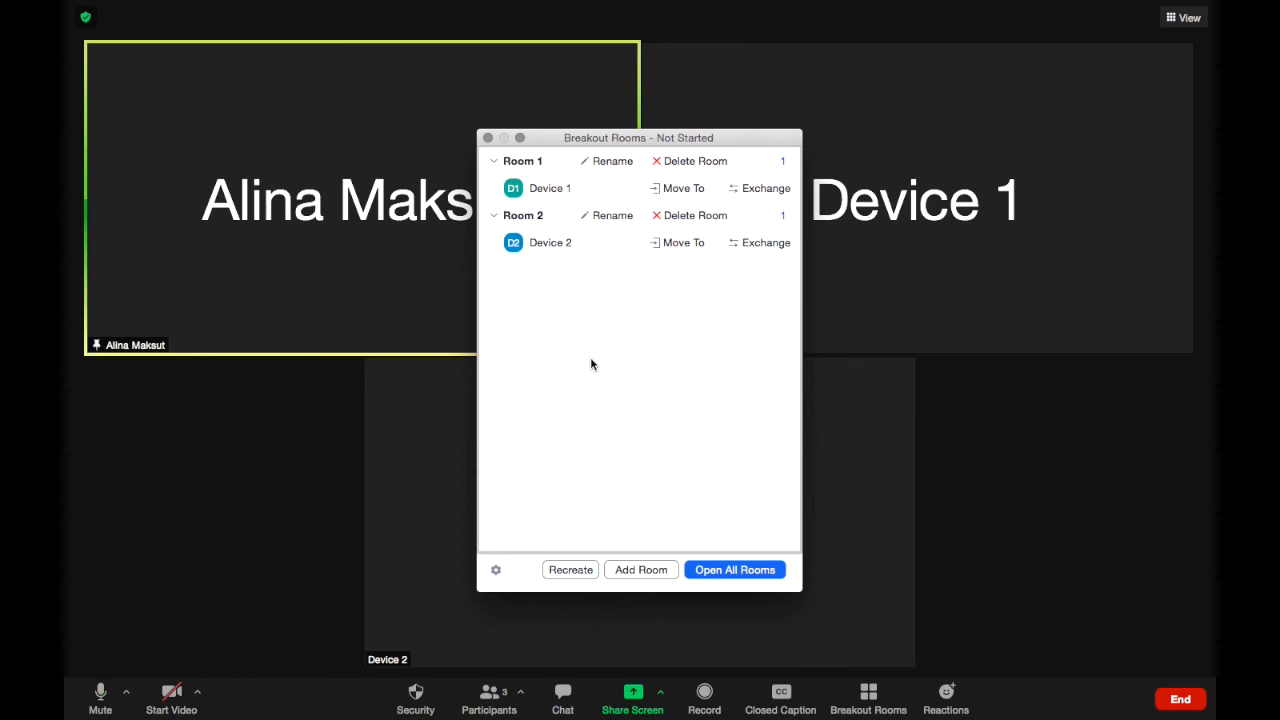
- Add two more breakout rooms, Room 3 and Room 4, to the list
mouse_move(838, 170)
click(650, 574)
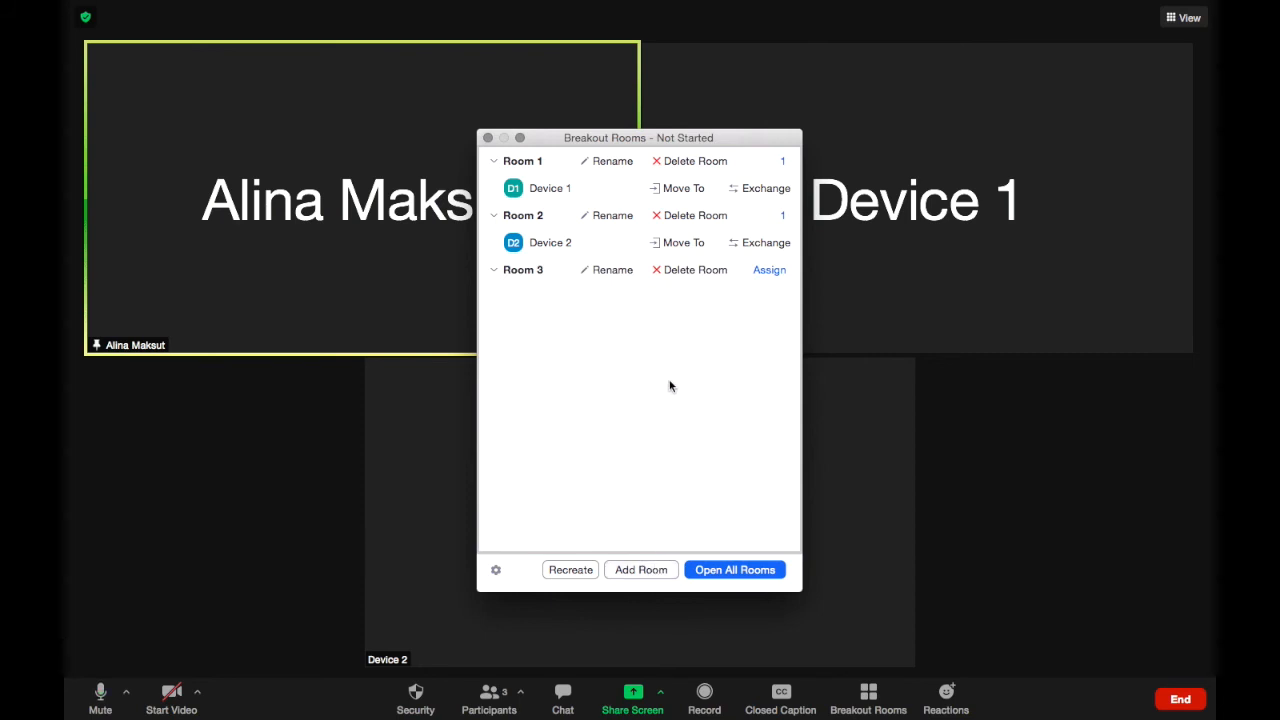
click(645, 572)
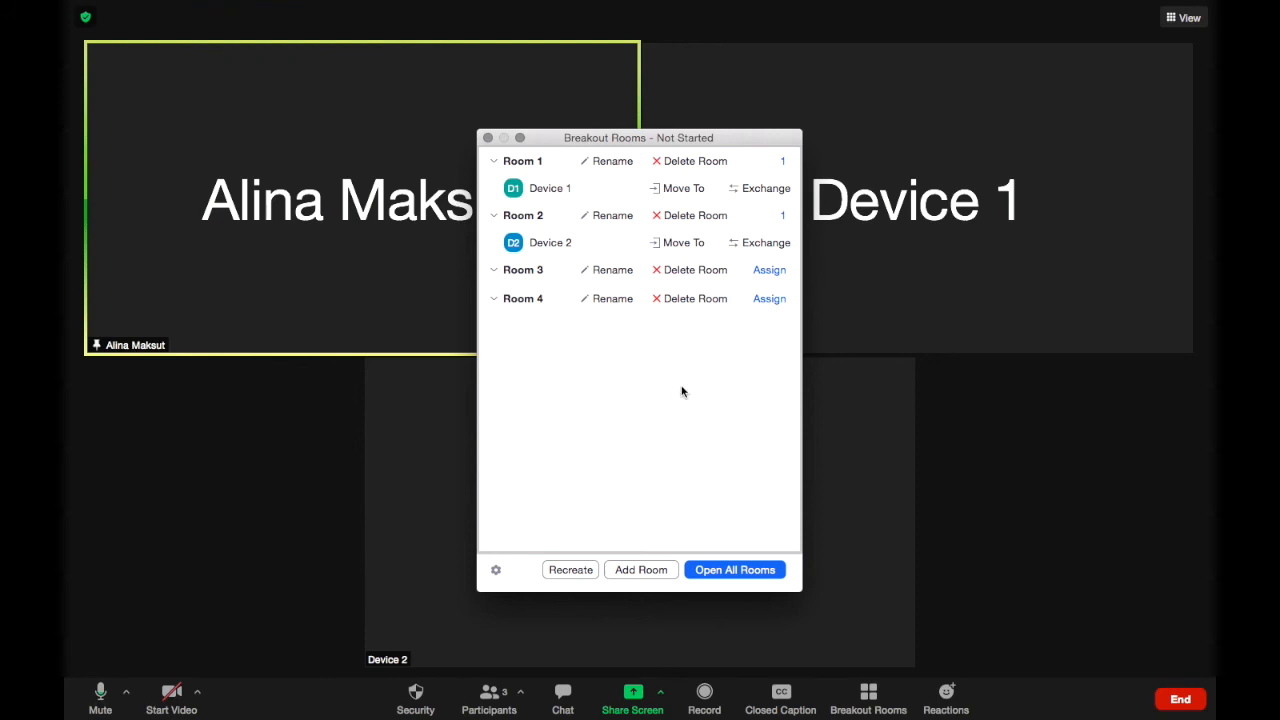
- Recreate the breakout rooms as 2 rooms that let participants choose their room
click(587, 573)
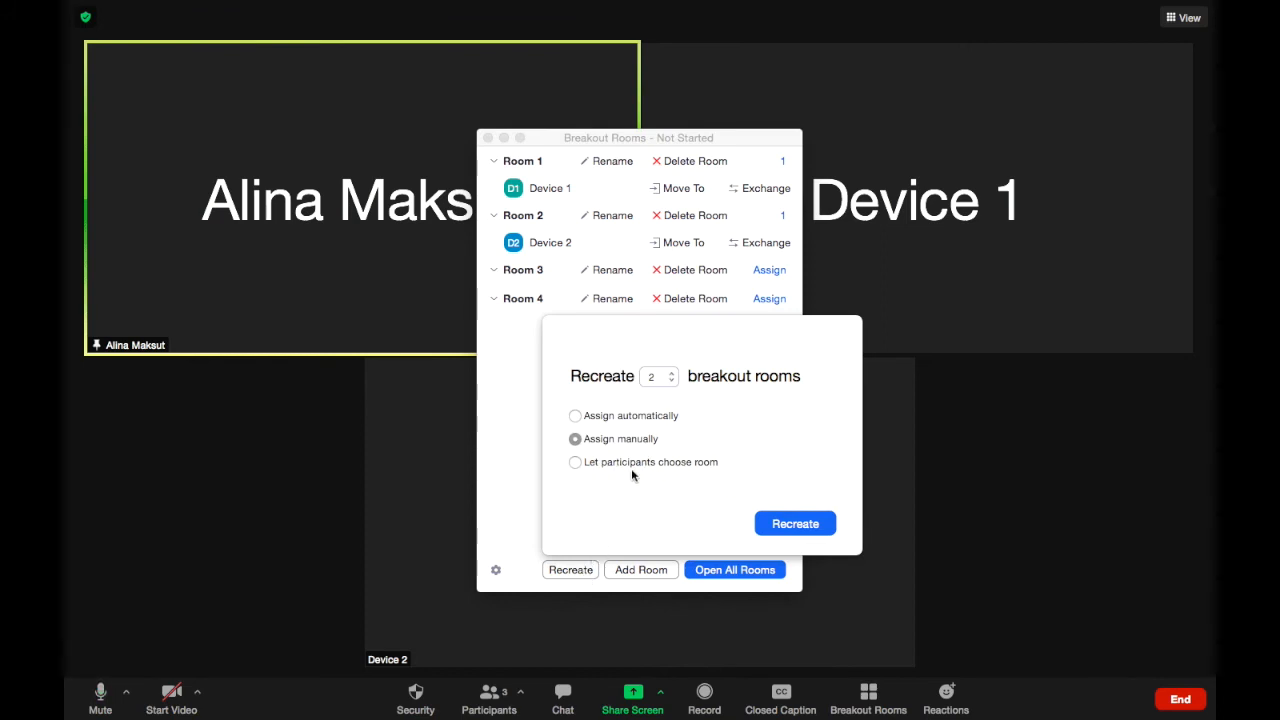
click(649, 385)
click(622, 465)
click(800, 524)
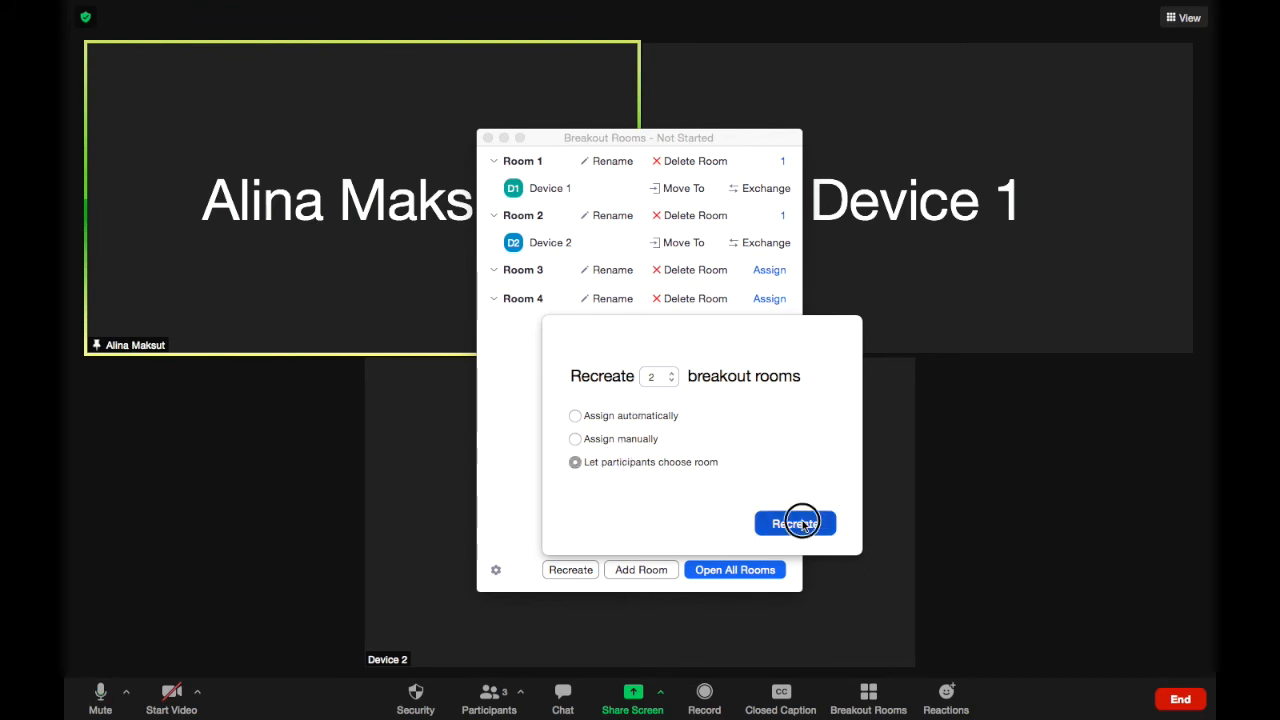
- Move the breakout rooms window aside and assign Device 1 to the recreated Room 1 and Device 2 to Room 2
drag(623, 146, 756, 153)
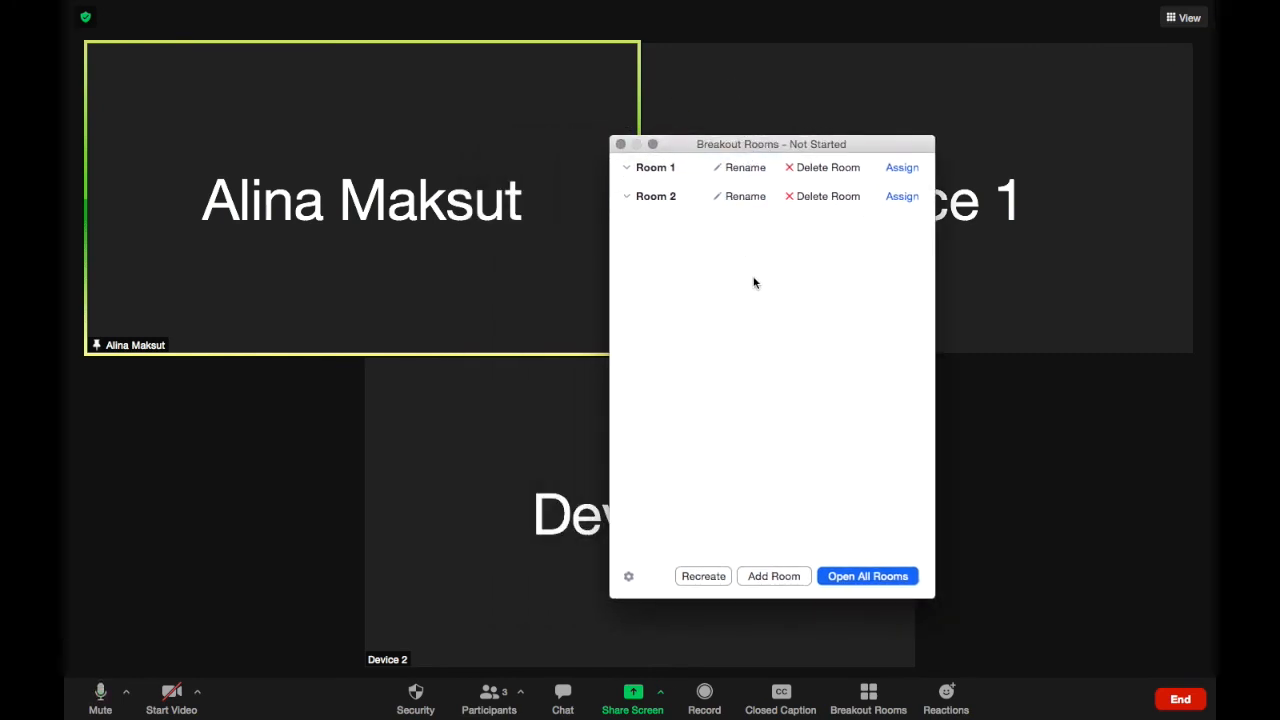
click(902, 168)
click(951, 157)
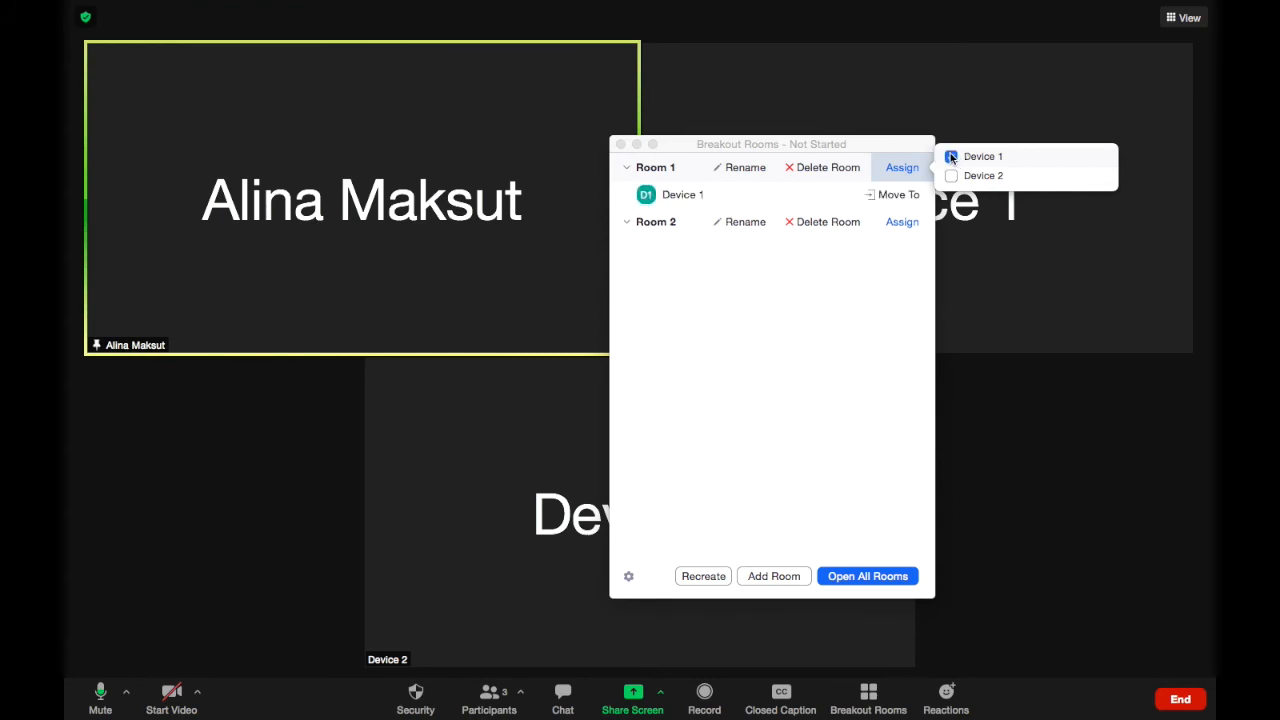
click(903, 222)
click(951, 221)
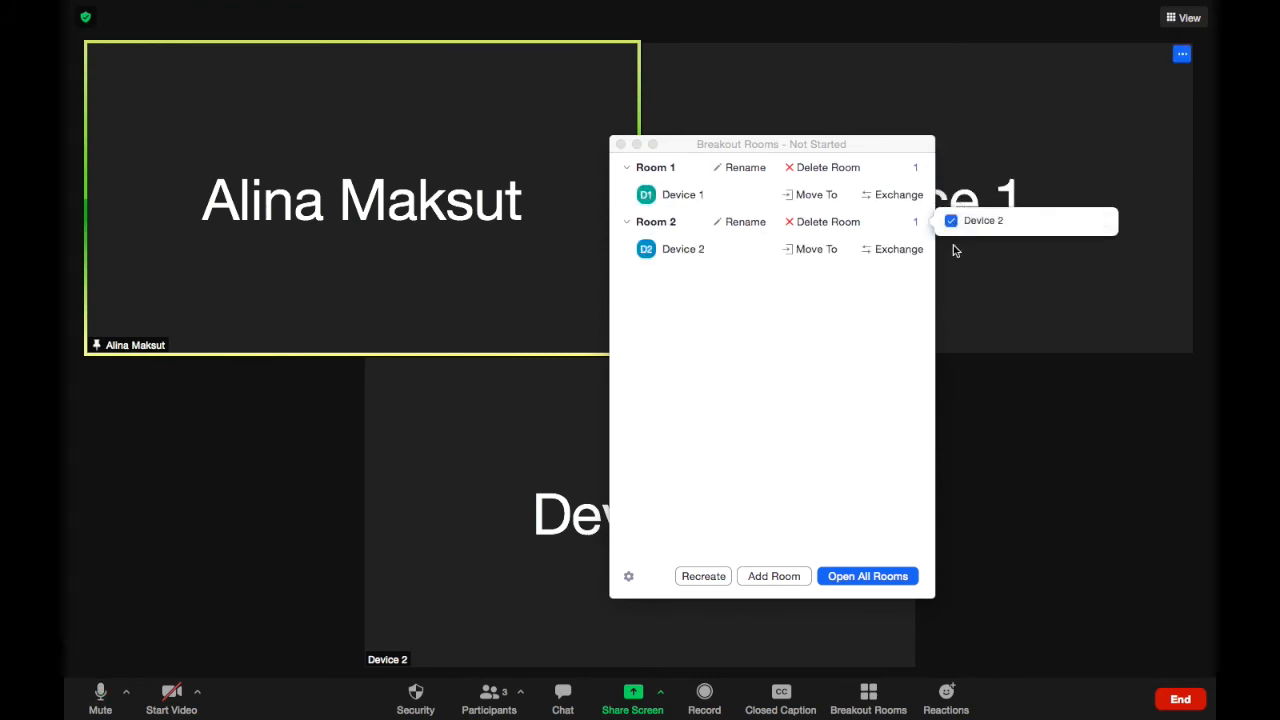
click(840, 345)
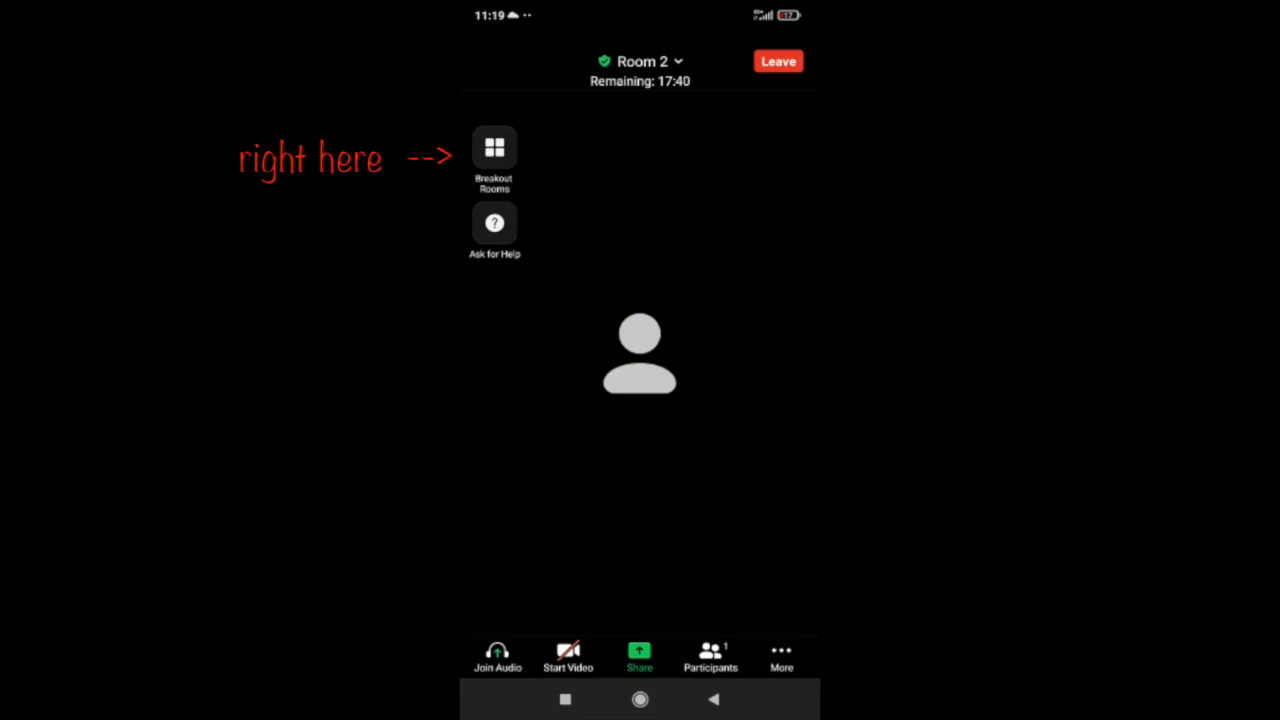
- On Device 2's phone, switch from Room 2 to Room 1 and open the room's participants
click(494, 148)
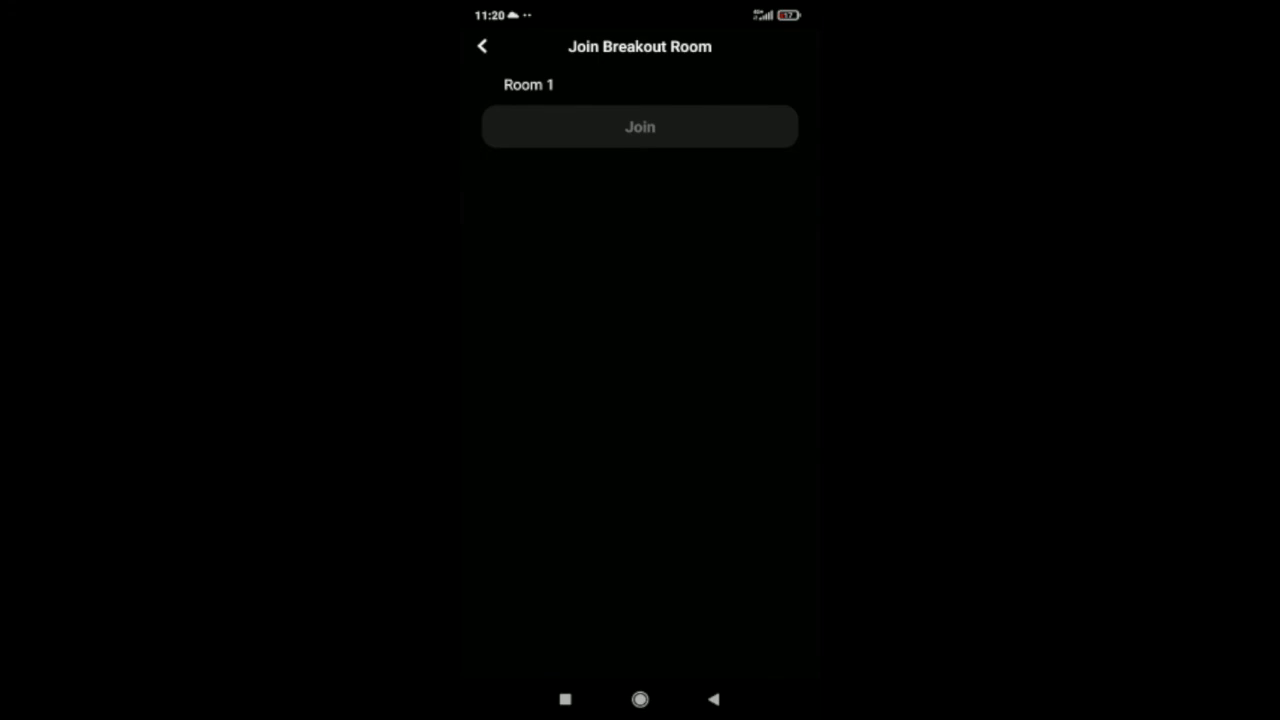
click(600, 84)
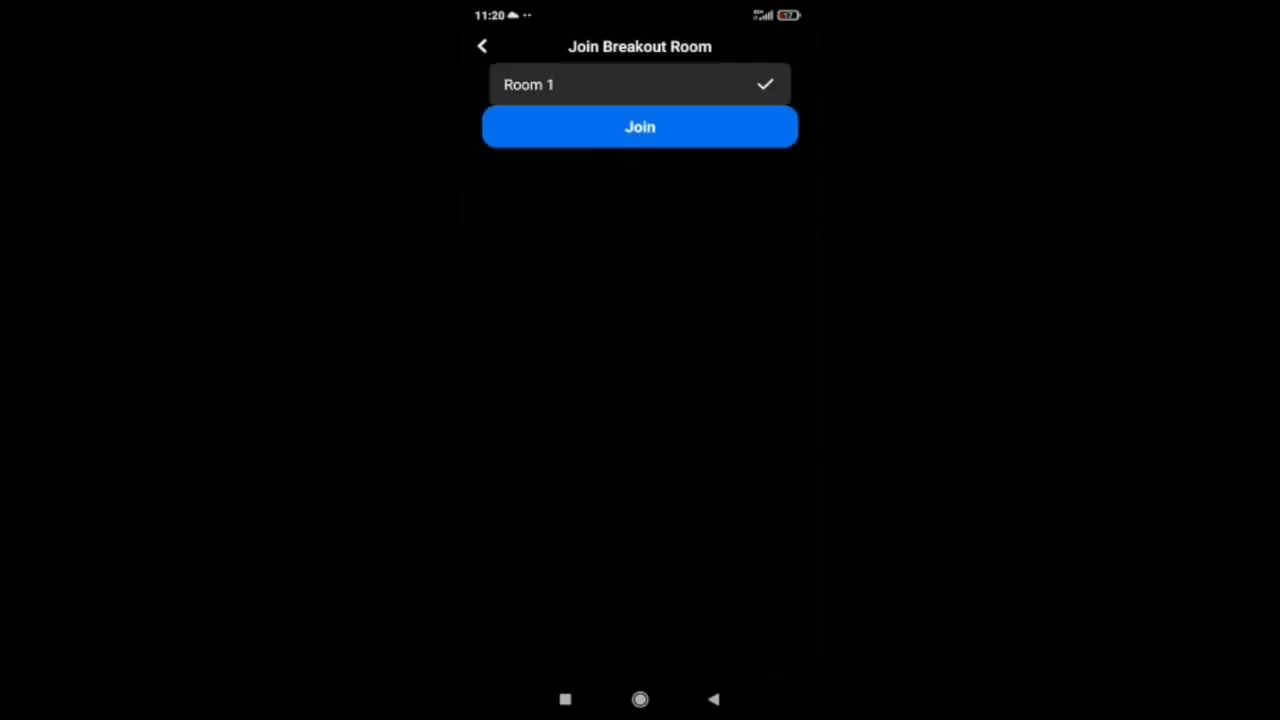
click(640, 127)
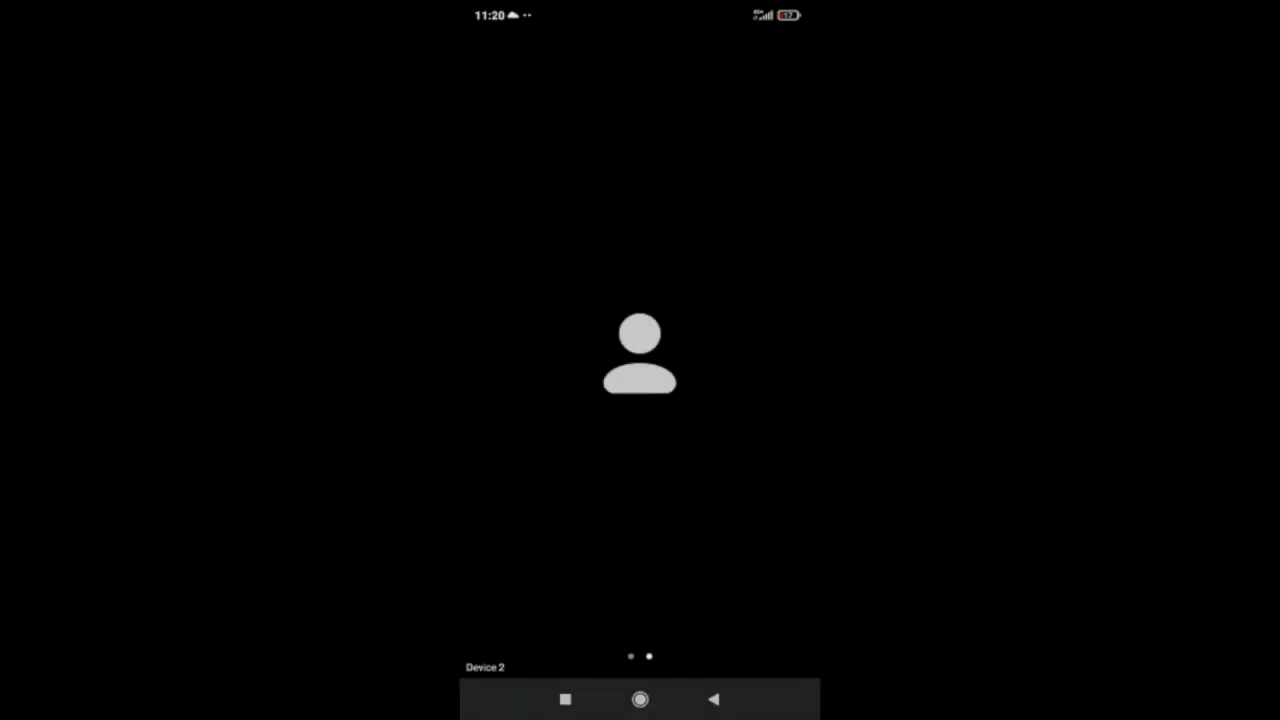
click(640, 360)
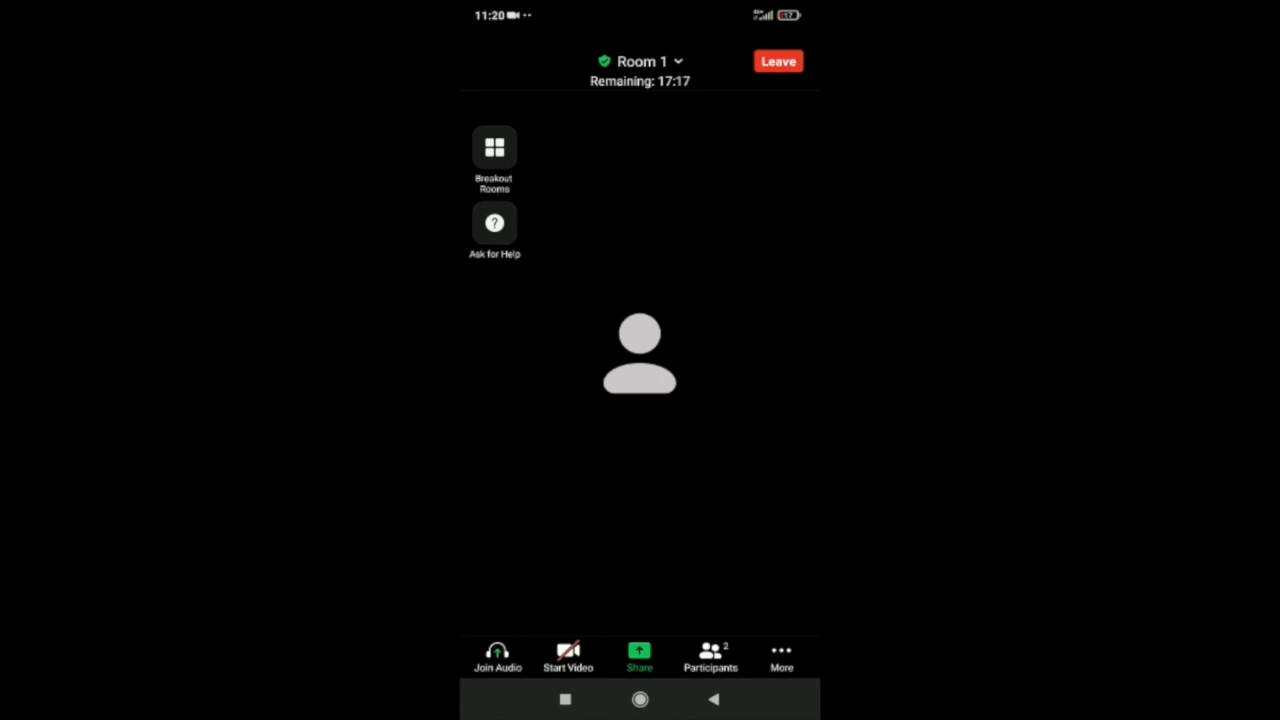
click(710, 657)
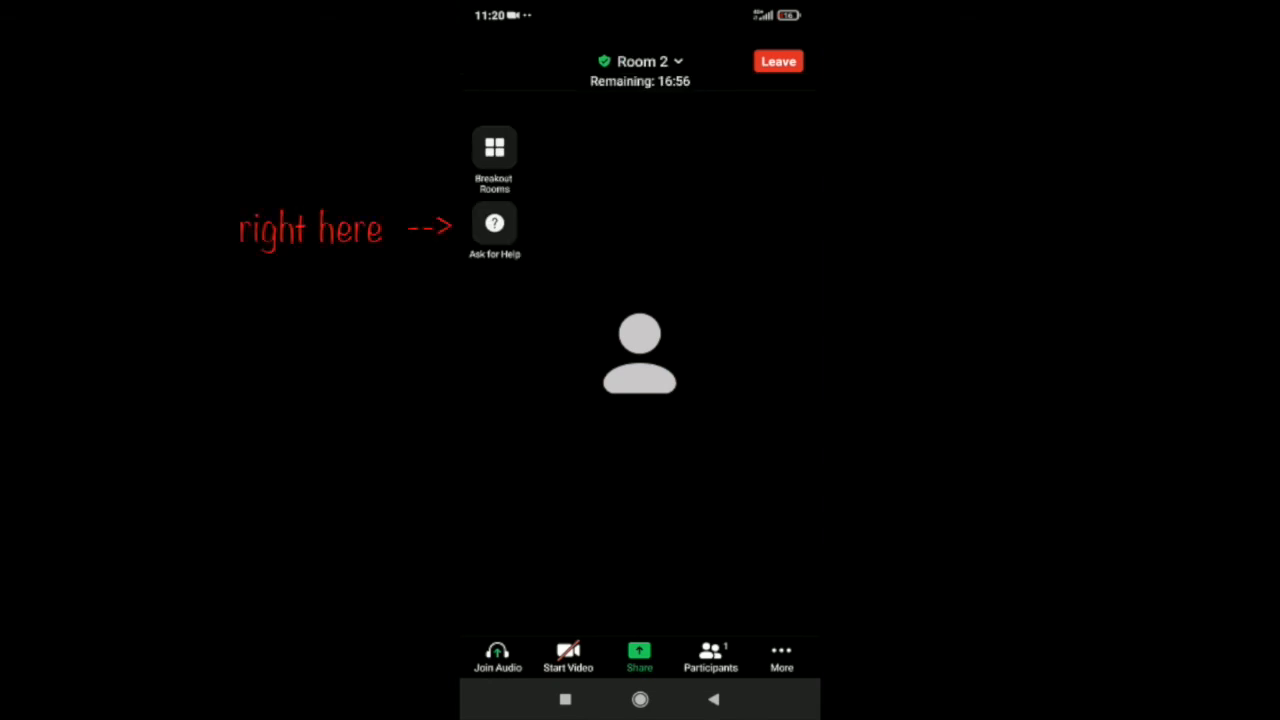
- Ask the host for help from Room 2 on Device 2's phone
click(494, 223)
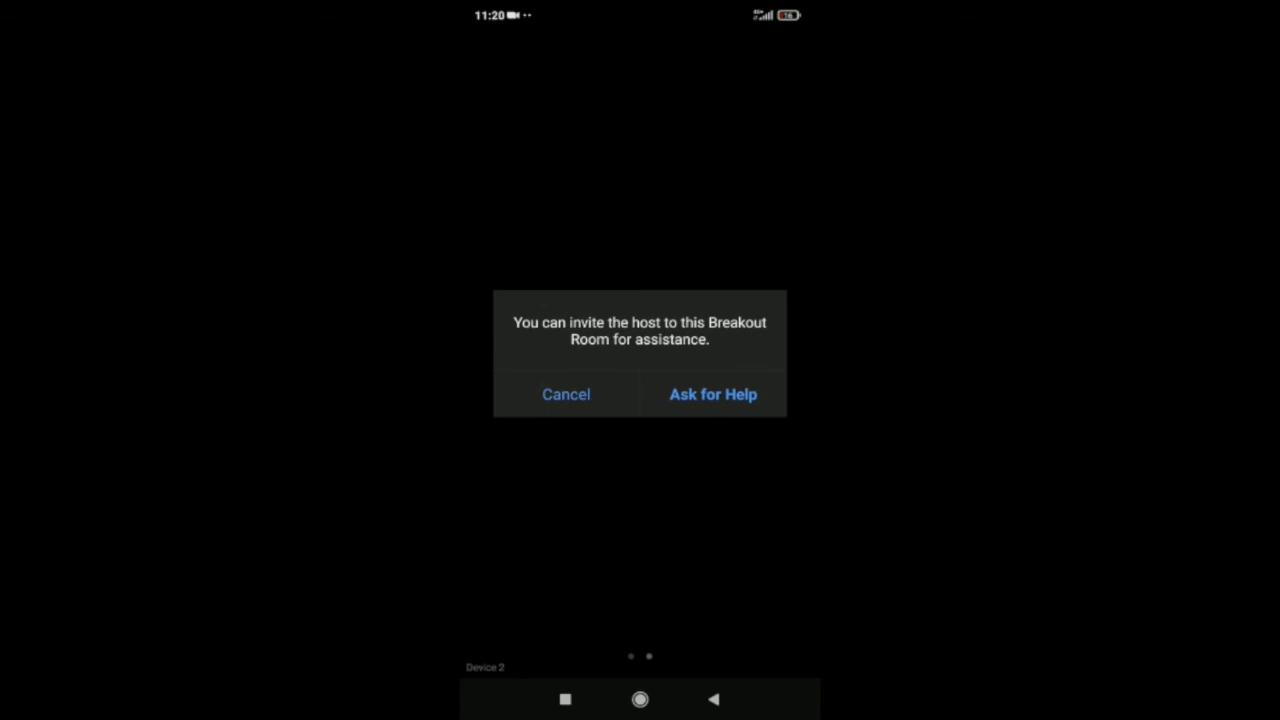
click(713, 394)
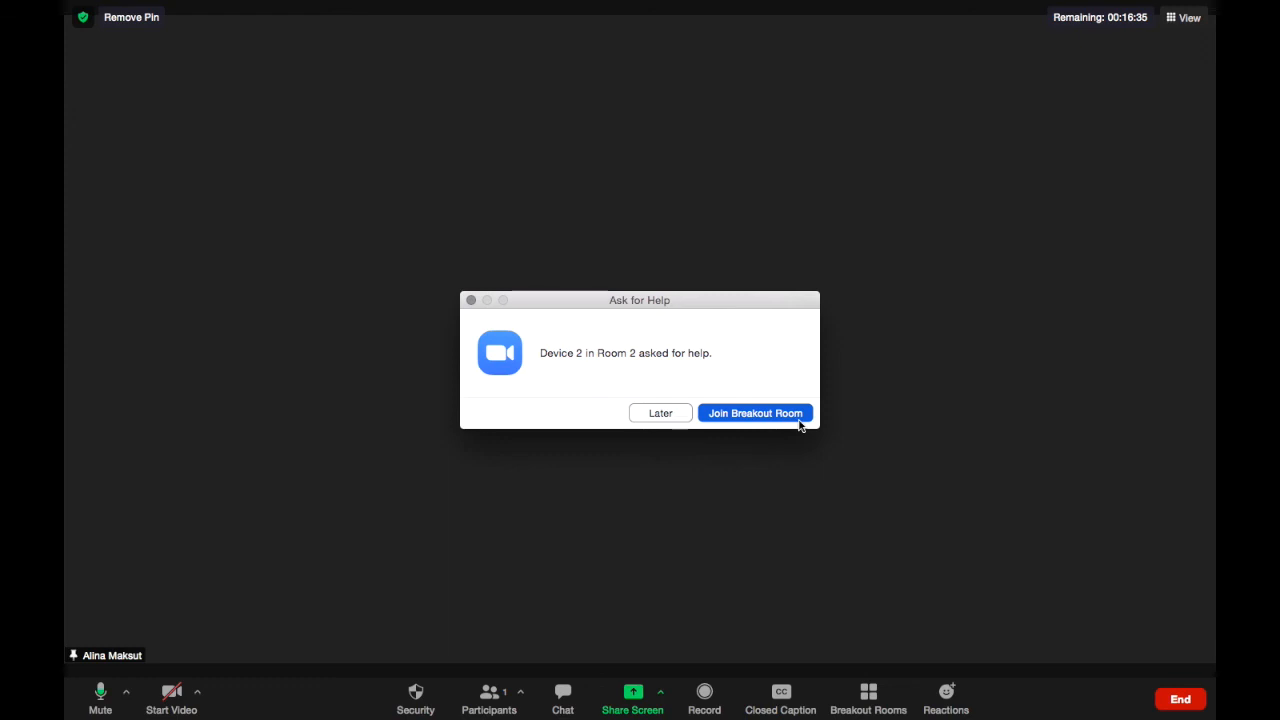
- Postpone Device 2's help request as the host and dismiss the resulting notice on the phone
click(680, 415)
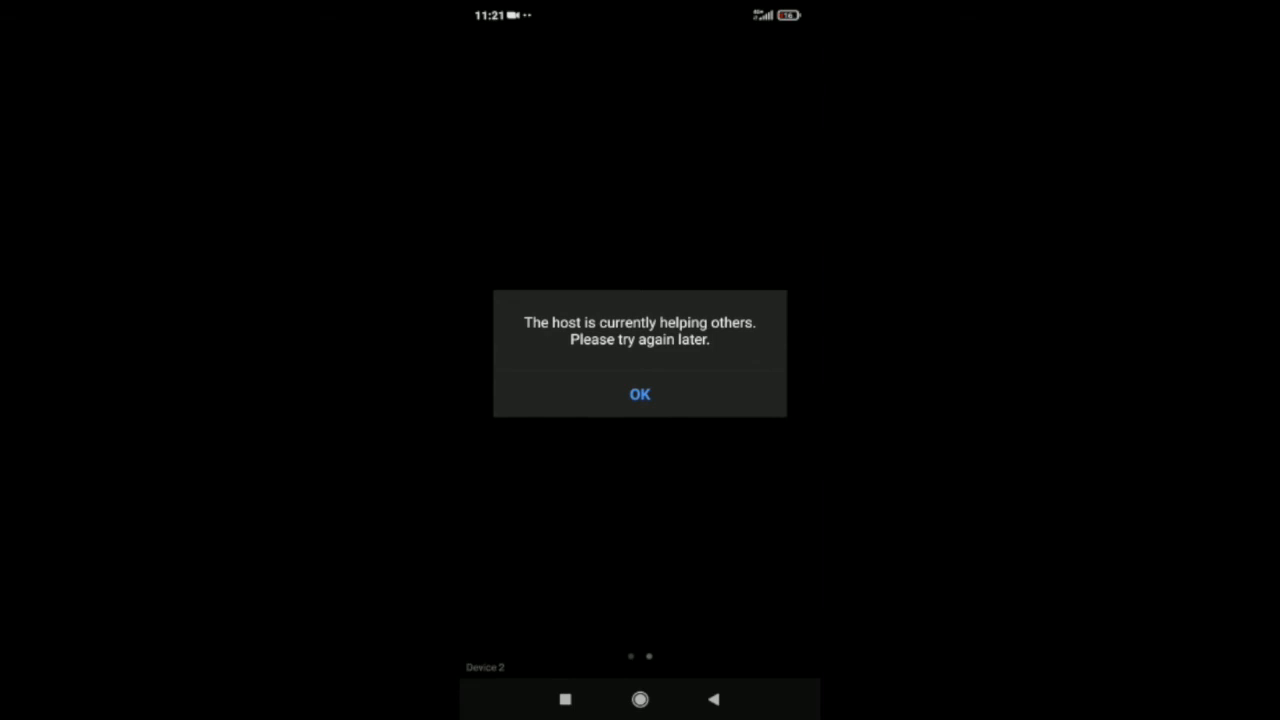
click(640, 394)
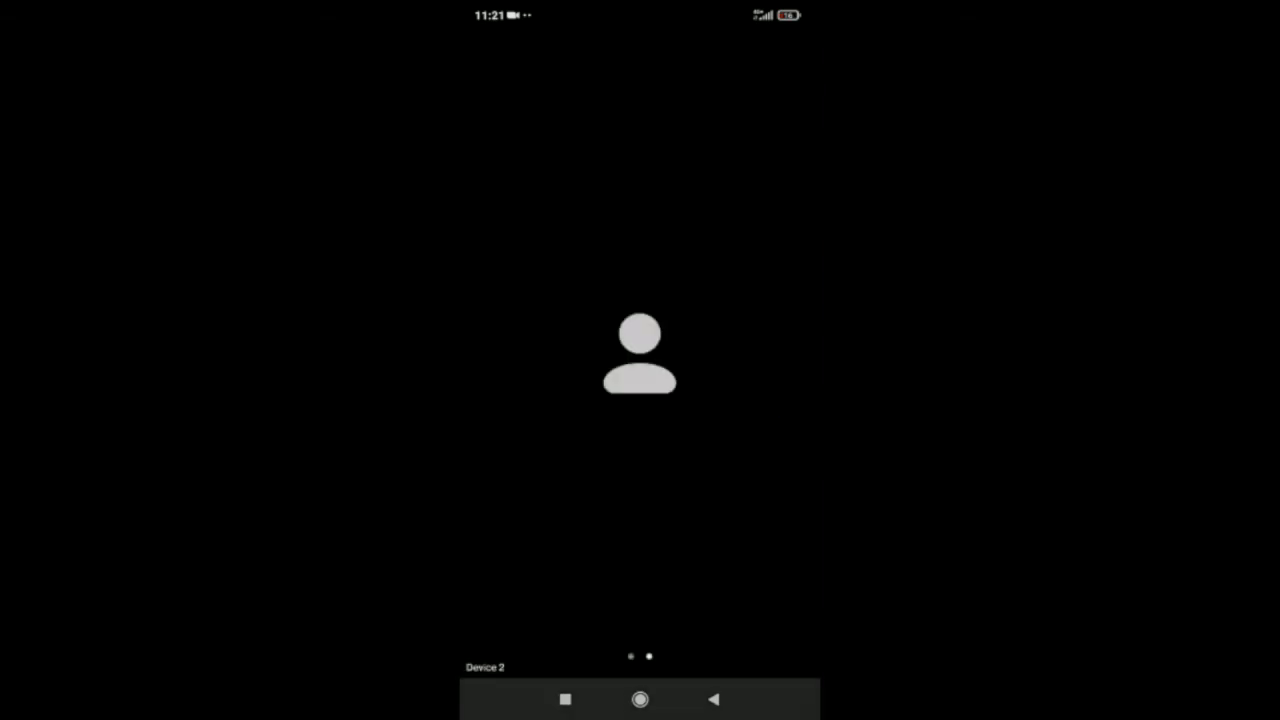
click(640, 360)
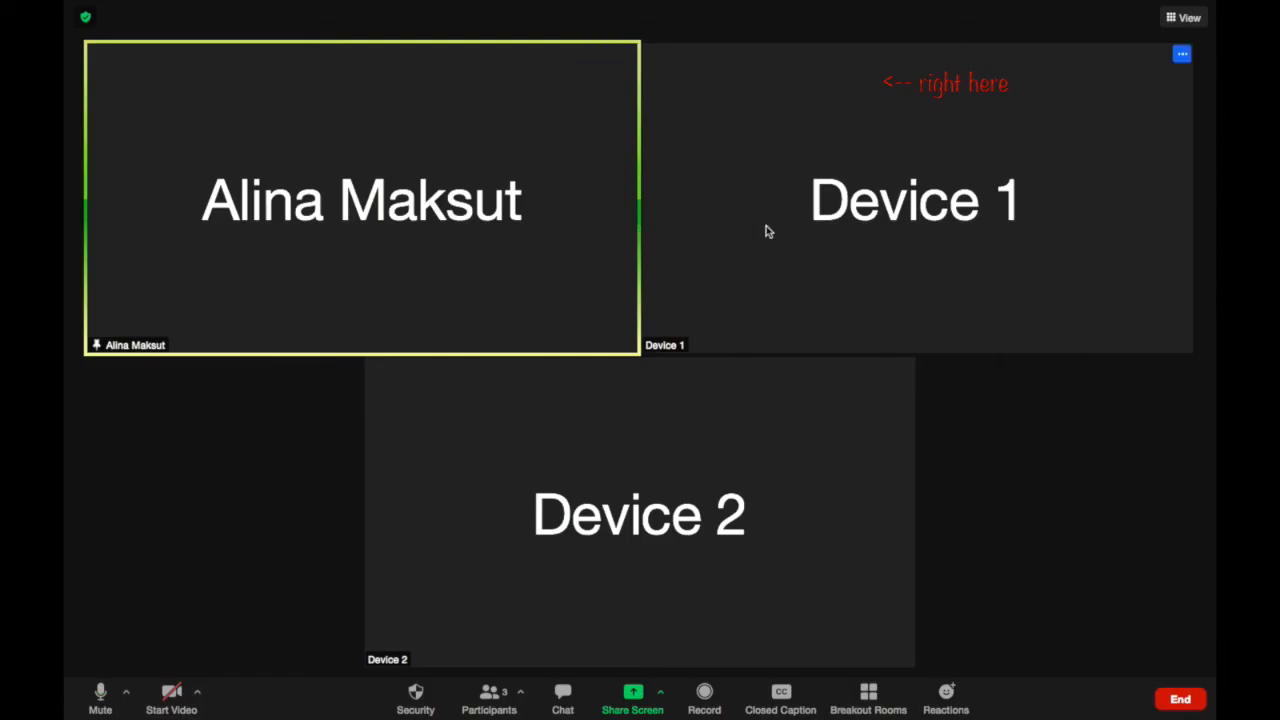
- Bring up the options control on Device 2's video tile in the main session
mouse_move(898, 370)
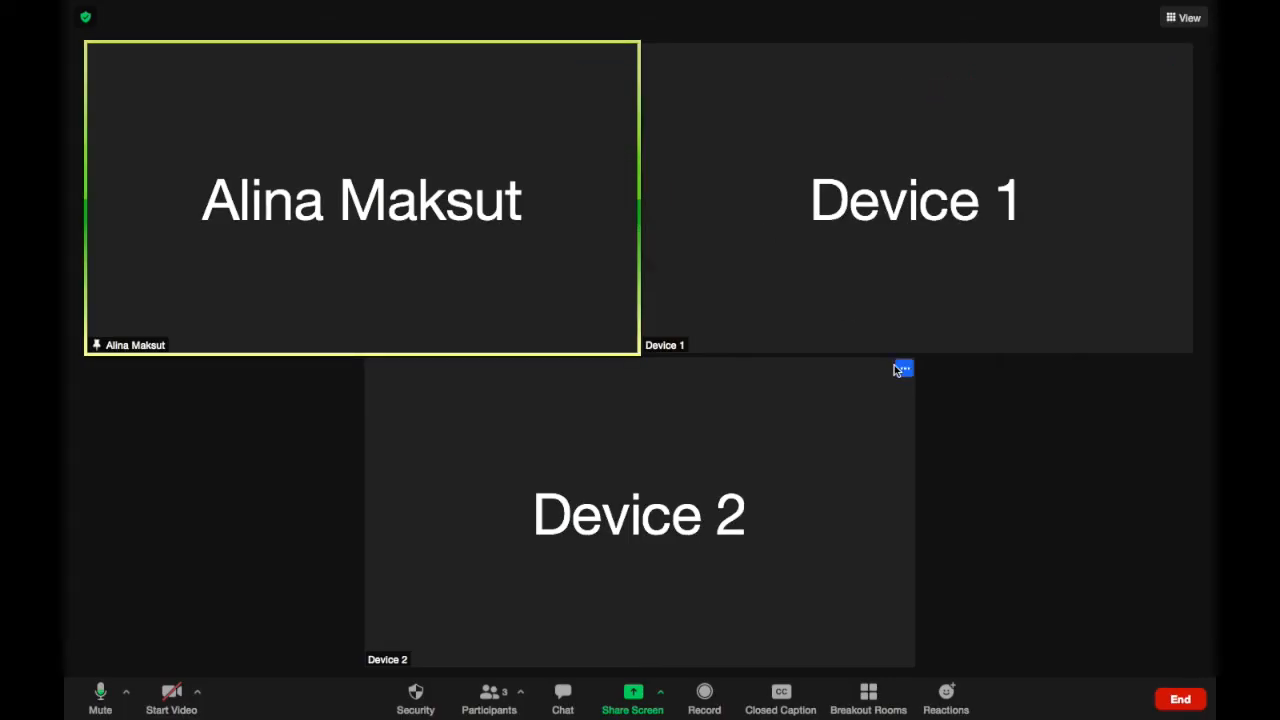